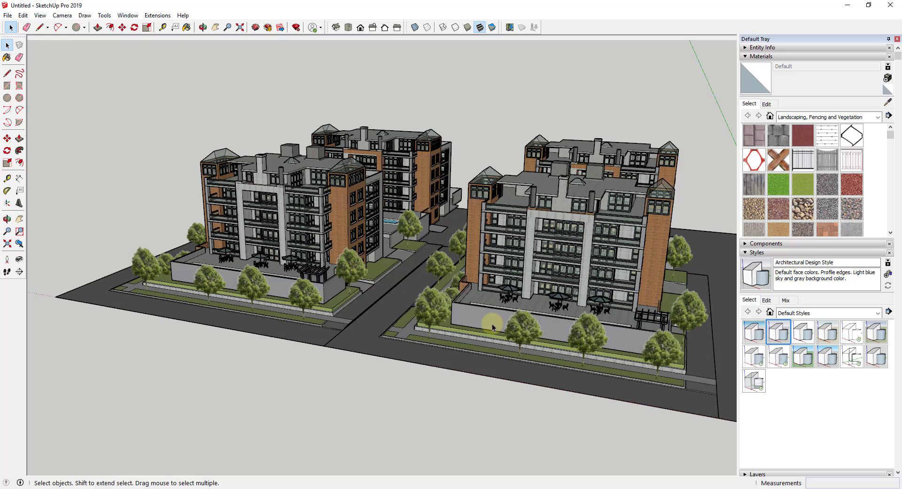
Step: Zoom in, collapse the Materials and Soften Edges sections, and show the Default Tray panel list
{"action": "scroll", "coordinate": [562, 320], "scroll_direction": "up", "scroll_amount": 3}
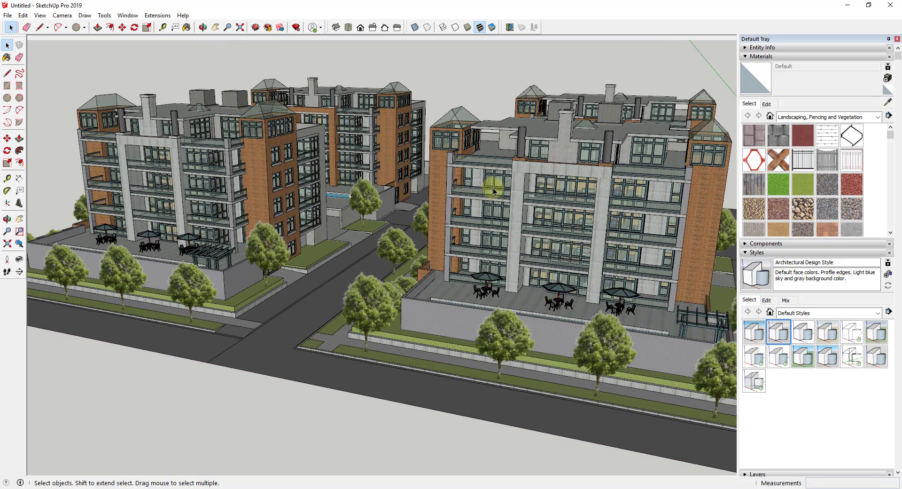
{"action": "scroll", "coordinate": [494, 190], "scroll_direction": "up", "scroll_amount": 1}
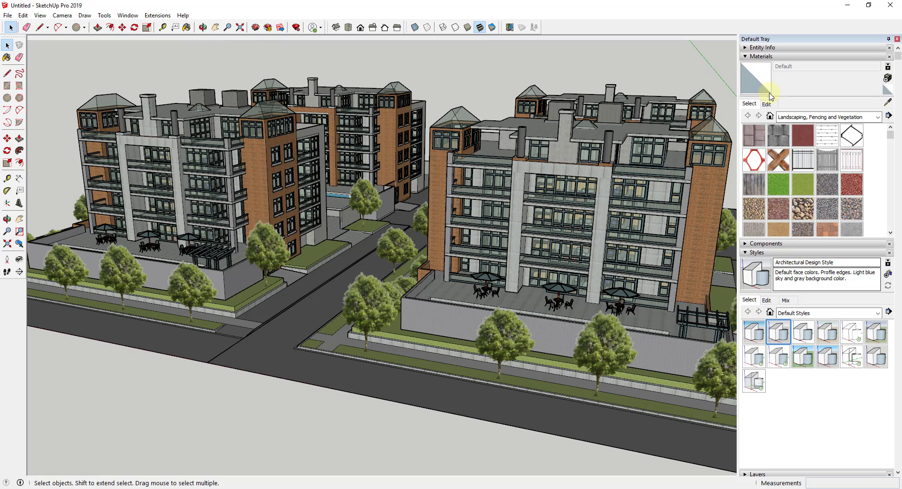
{"action": "left_click", "coordinate": [745, 57]}
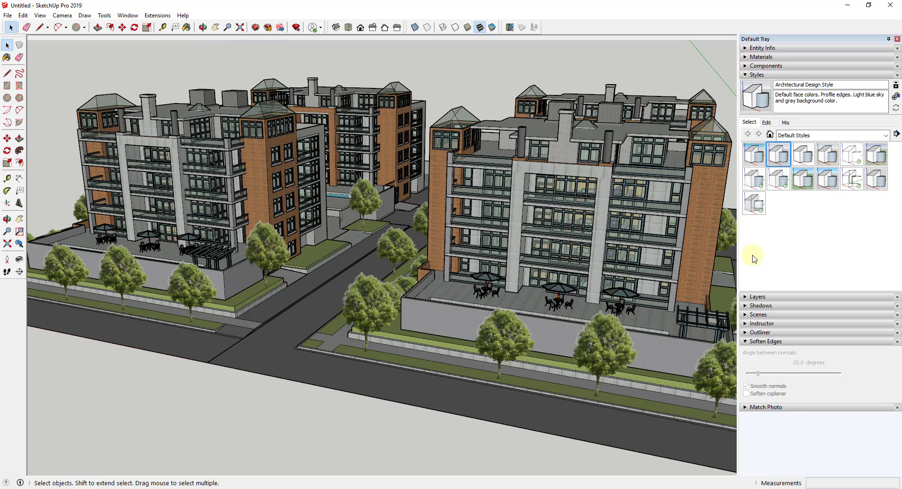
{"action": "left_click", "coordinate": [751, 342]}
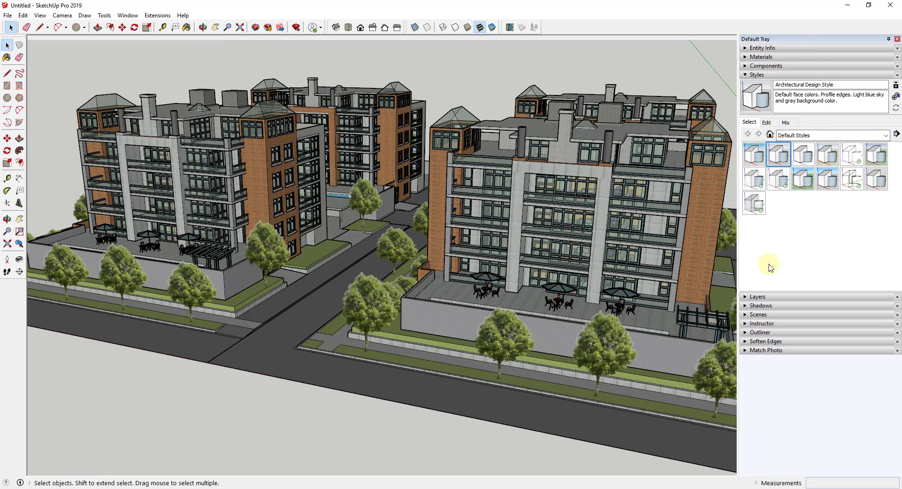
{"action": "left_click", "coordinate": [158, 15]}
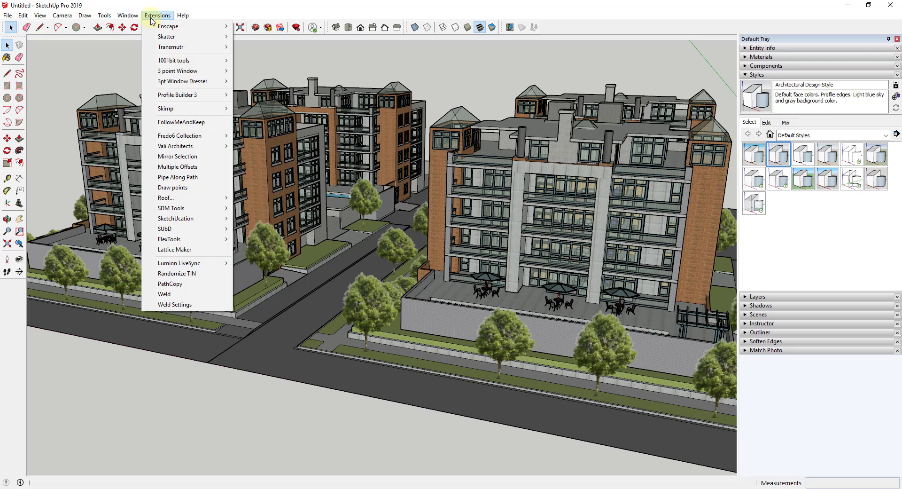
{"action": "mouse_move", "coordinate": [132, 32]}
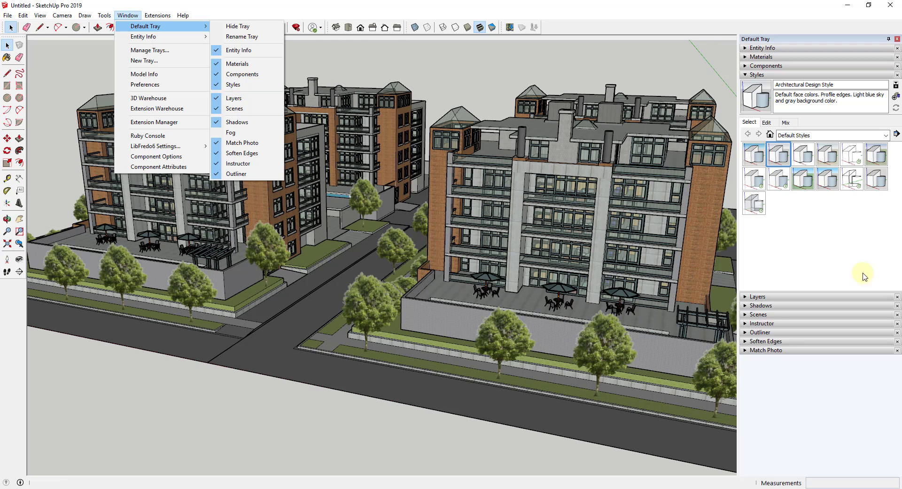
Step: Preview the 3D Printing, Construction Documentation, Simple and HiddenLine default styles
{"action": "left_click", "coordinate": [784, 243]}
{"action": "left_click", "coordinate": [754, 153]}
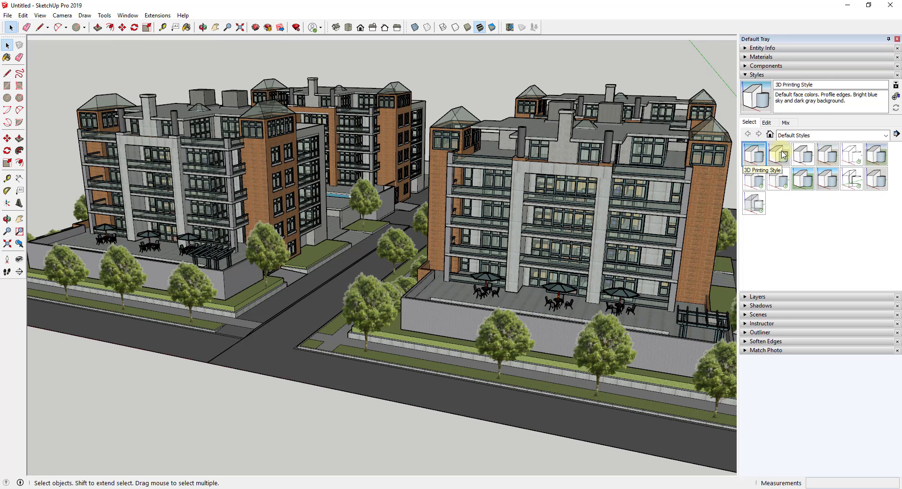
{"action": "left_click", "coordinate": [801, 160]}
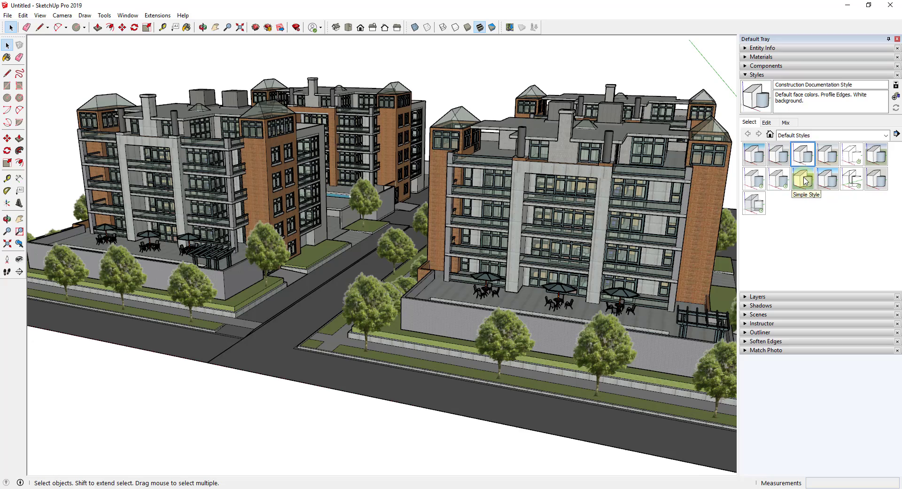
{"action": "left_click", "coordinate": [803, 179]}
{"action": "left_click", "coordinate": [851, 154]}
Step: Orbit briefly, try Shaded with textures and X-ray, then apply Woodworking Style
{"action": "key", "text": "o"}
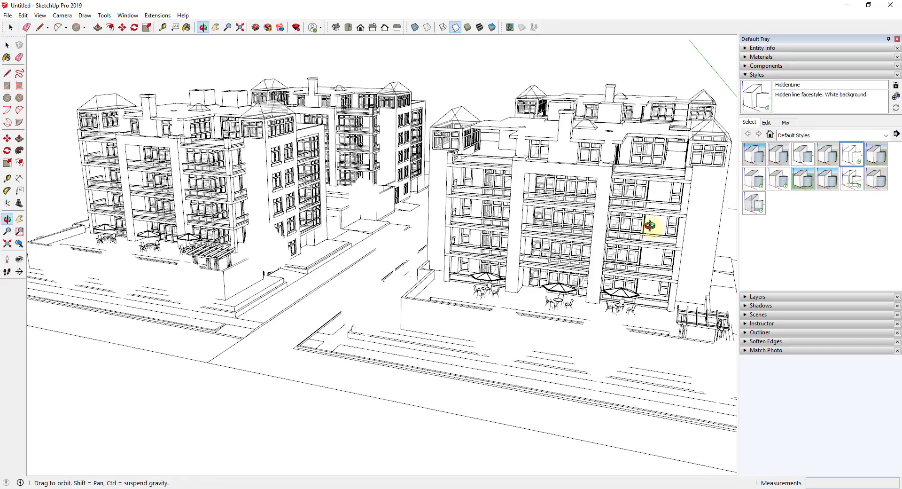
{"action": "left_click_drag", "start_coordinate": [650, 227], "coordinate": [653, 205]}
{"action": "key", "text": "space"}
{"action": "left_click", "coordinate": [778, 179]}
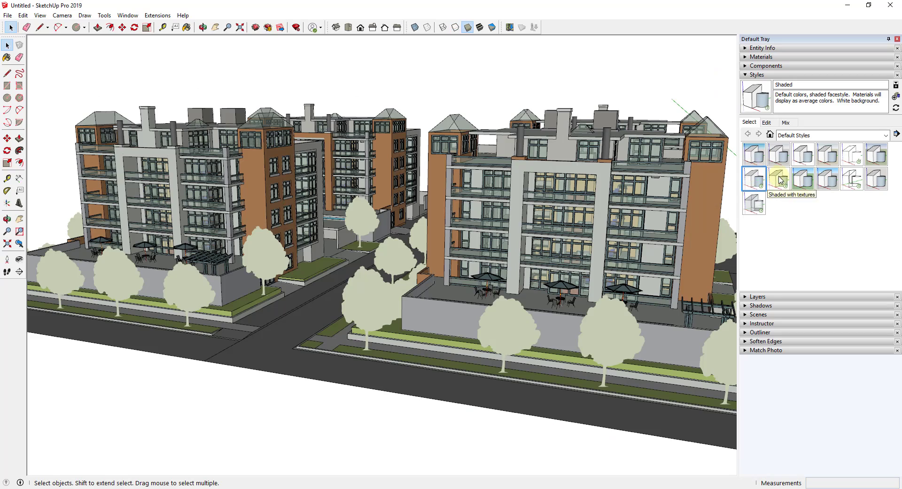
{"action": "left_click", "coordinate": [763, 201]}
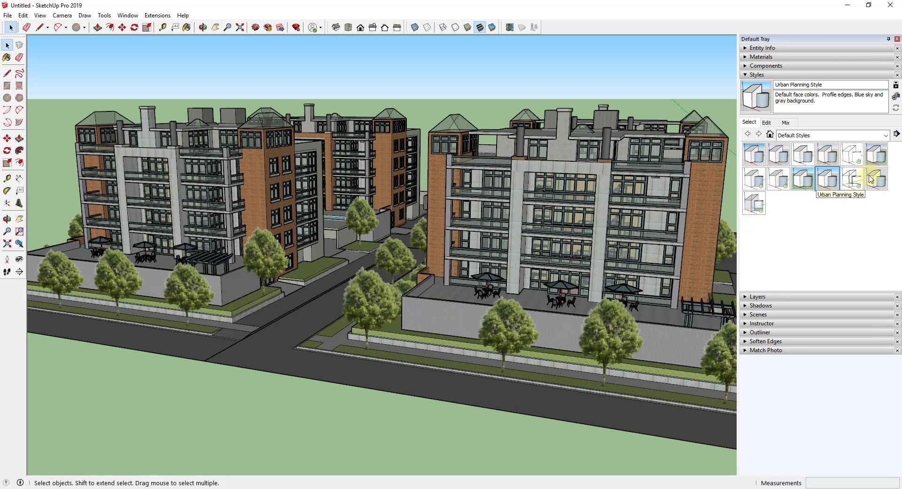
{"action": "left_click", "coordinate": [874, 179]}
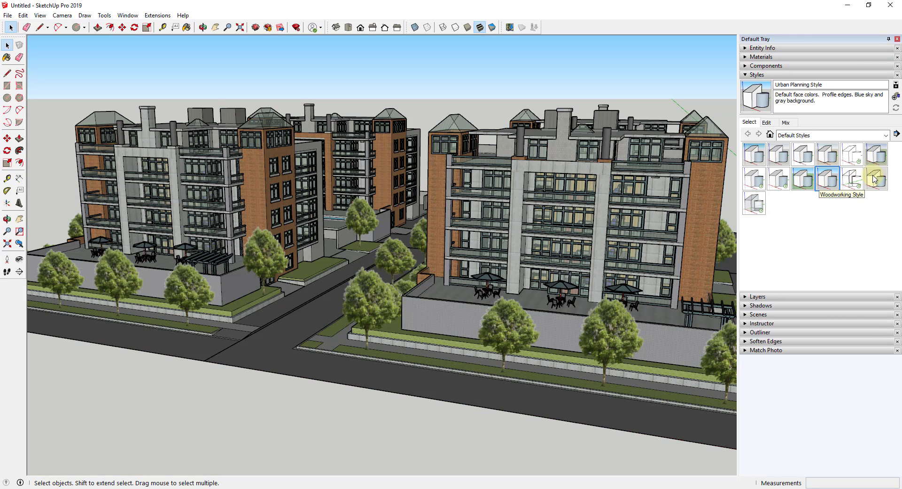
{"action": "left_click", "coordinate": [800, 135]}
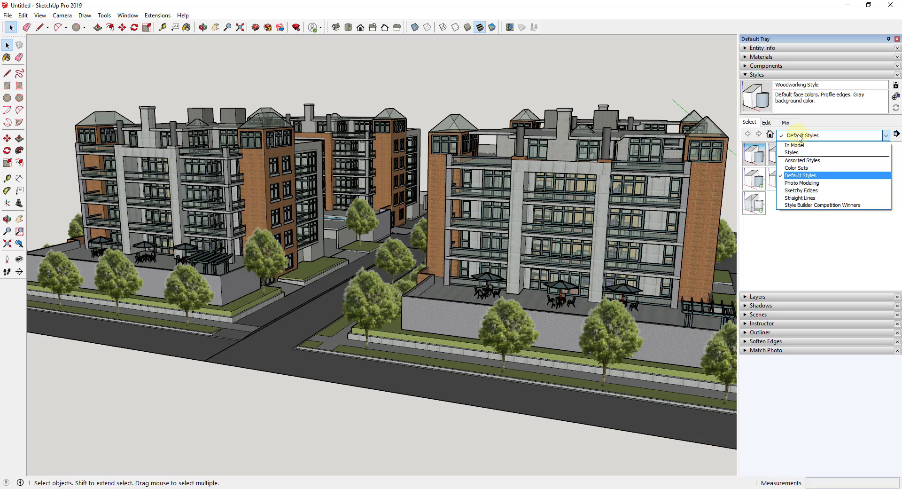
Step: Try Assorted Styles' Blueprint and Brush Strokes on Canvas, then reapply Default Styles' Architectural Design Style
{"action": "left_click", "coordinate": [810, 161]}
{"action": "left_click", "coordinate": [753, 154]}
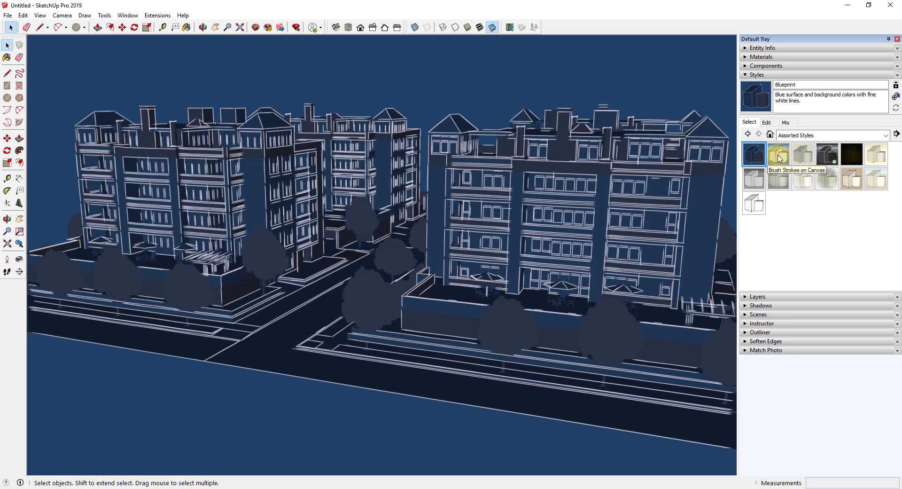
{"action": "left_click", "coordinate": [778, 157]}
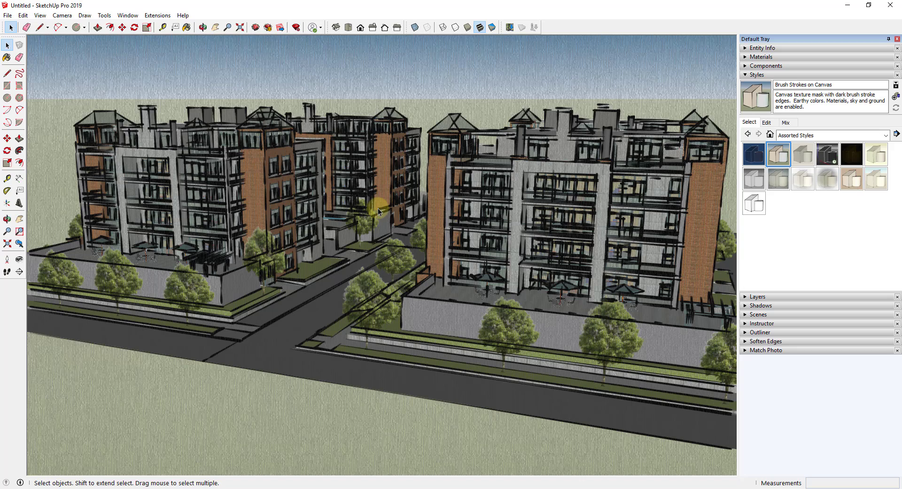
{"action": "left_click", "coordinate": [796, 136]}
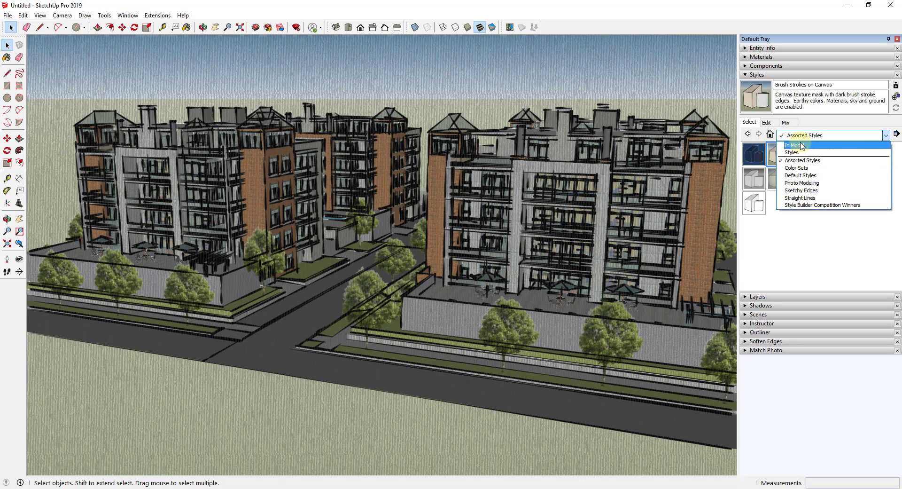
{"action": "left_click", "coordinate": [800, 175]}
{"action": "left_click", "coordinate": [781, 161]}
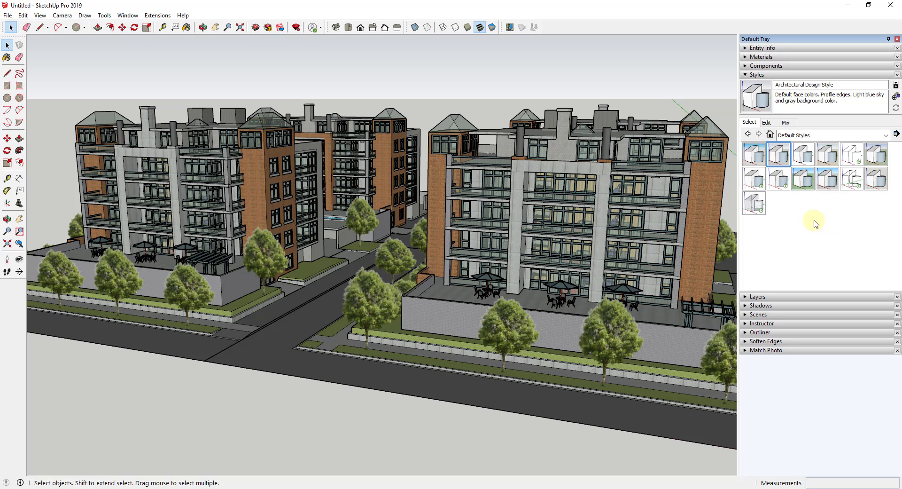
Step: In the style's Edge settings, toggle Edges and Profiles off and back on
{"action": "left_click", "coordinate": [767, 124]}
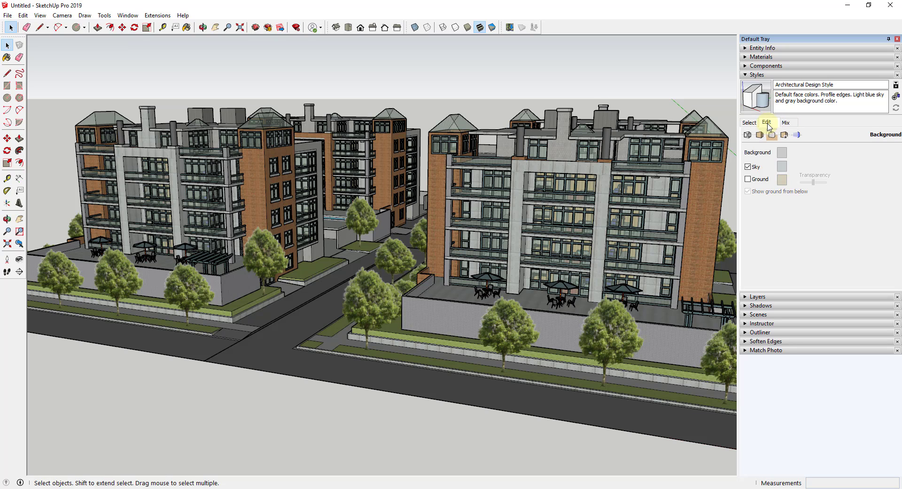
{"action": "left_click", "coordinate": [748, 135]}
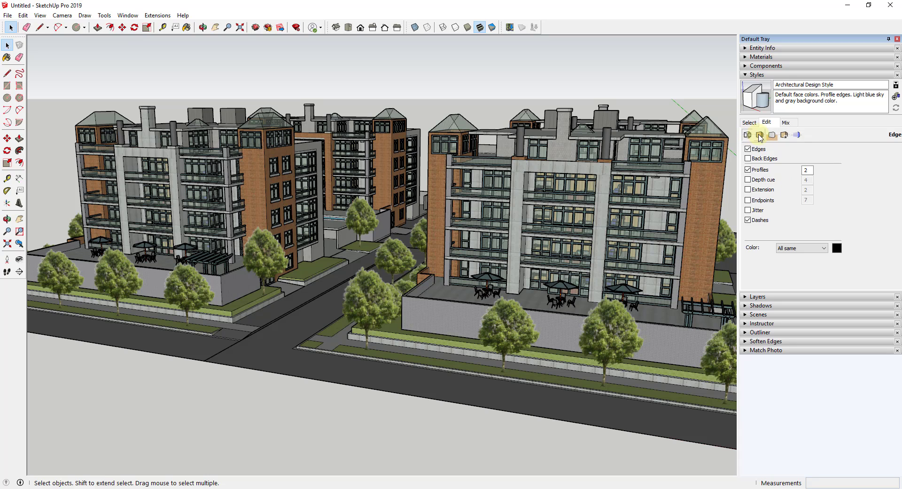
{"action": "left_click", "coordinate": [755, 152]}
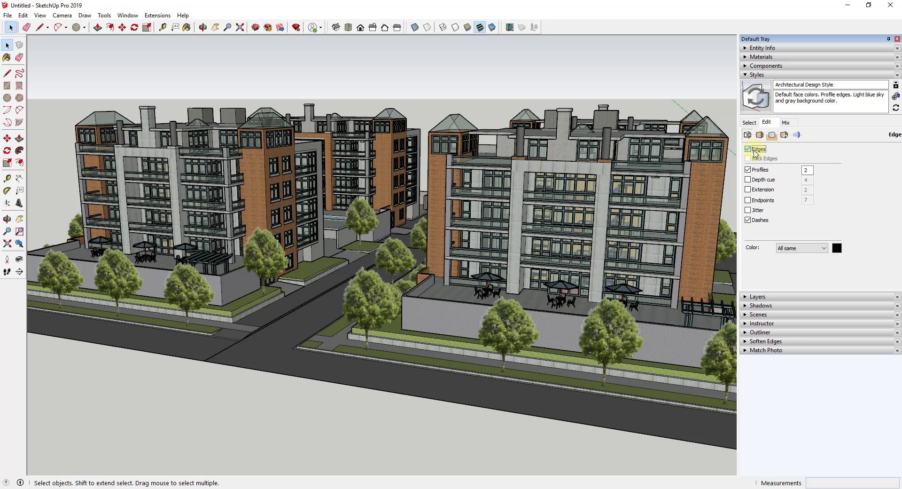
{"action": "left_click", "coordinate": [755, 151]}
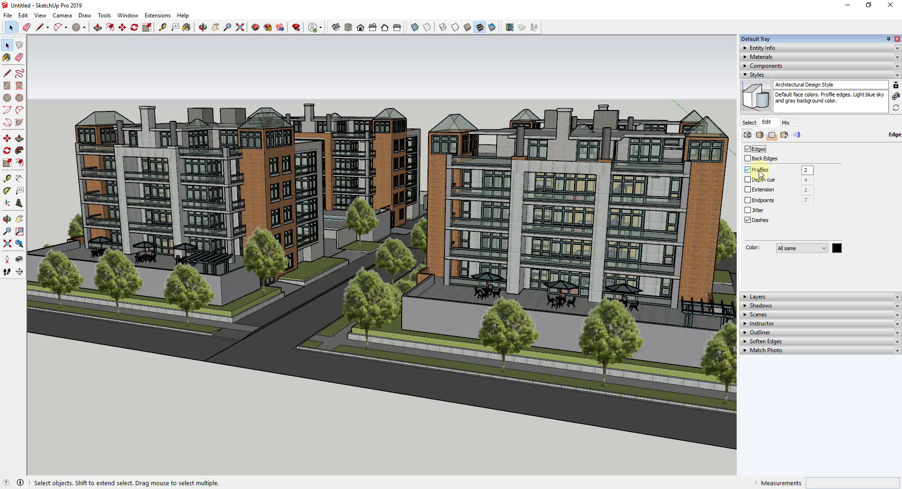
{"action": "left_click", "coordinate": [761, 173]}
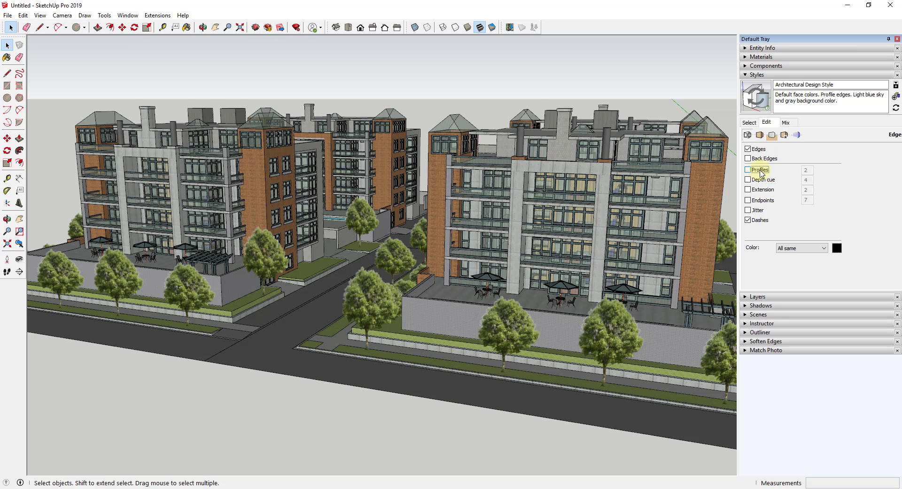
{"action": "left_click", "coordinate": [761, 170]}
Step: Browse the style's Face, Background and Edge settings, then return to the style selection
{"action": "left_click", "coordinate": [760, 135]}
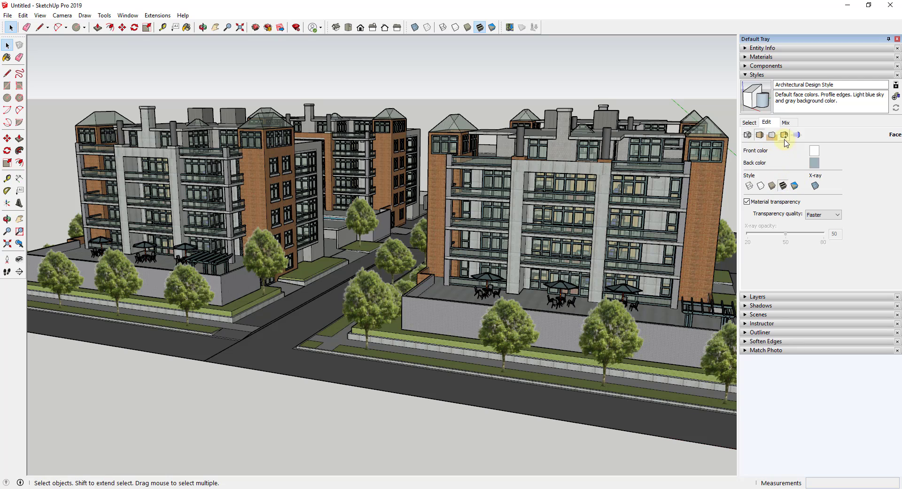
{"action": "left_click", "coordinate": [772, 135]}
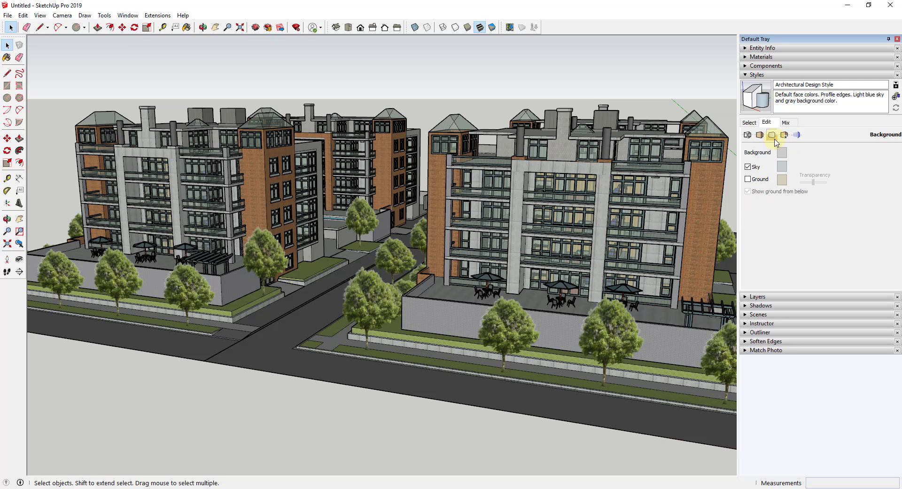
{"action": "left_click", "coordinate": [748, 136]}
{"action": "left_click", "coordinate": [750, 123]}
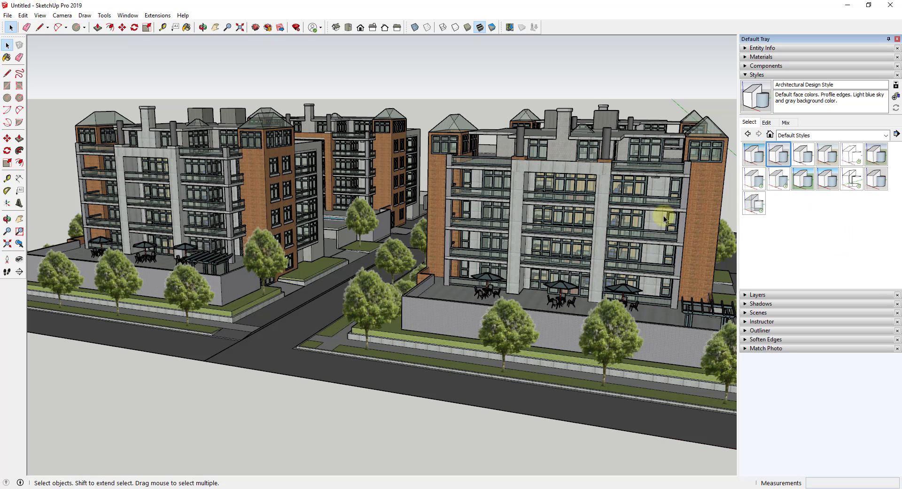
Step: Orbit and zoom in toward the right-hand apartment building's facade
{"action": "middle_click_drag", "start_coordinate": [605, 199], "coordinate": [608, 217]}
{"action": "scroll", "coordinate": [511, 131], "scroll_direction": "up", "scroll_amount": 3}
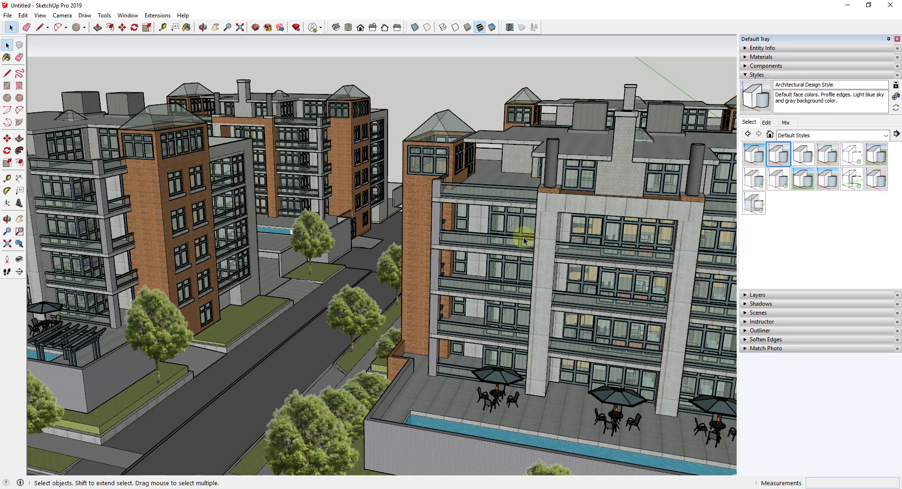
{"action": "scroll", "coordinate": [536, 244], "scroll_direction": "up", "scroll_amount": 5}
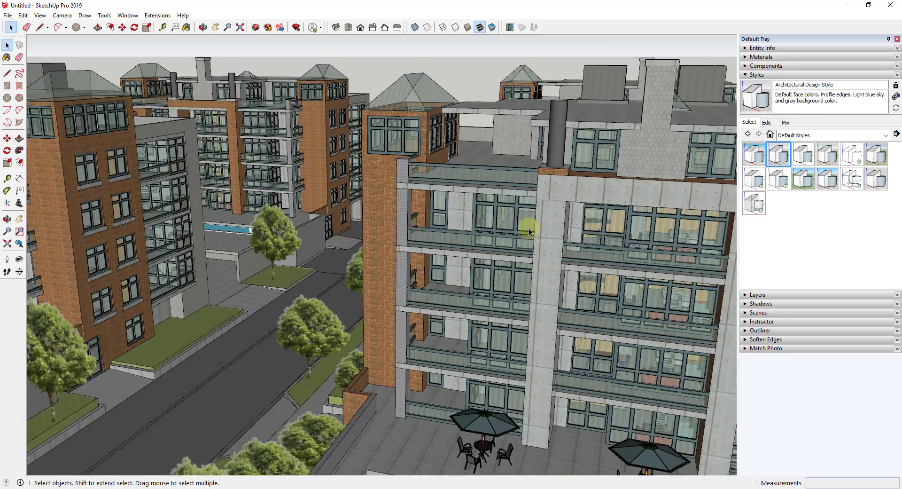
{"action": "middle_click_drag", "start_coordinate": [471, 208], "coordinate": [573, 206]}
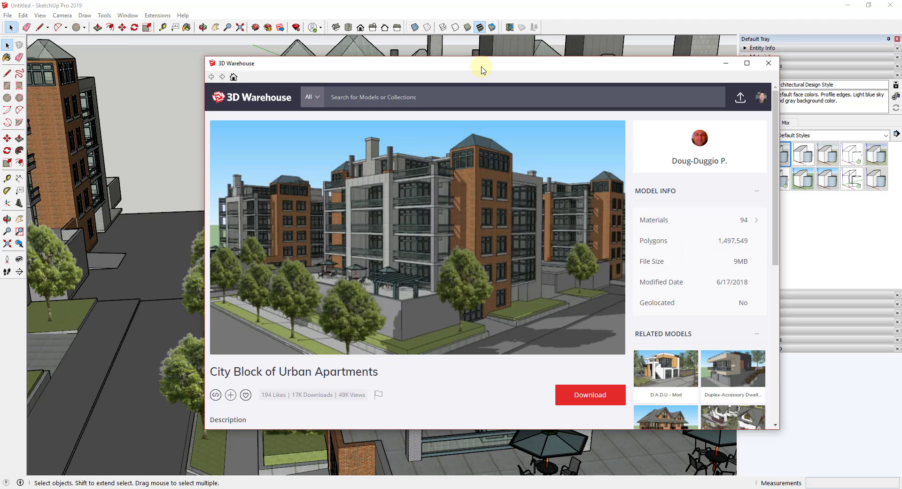
{"action": "left_click_drag", "start_coordinate": [481, 69], "coordinate": [484, 75]}
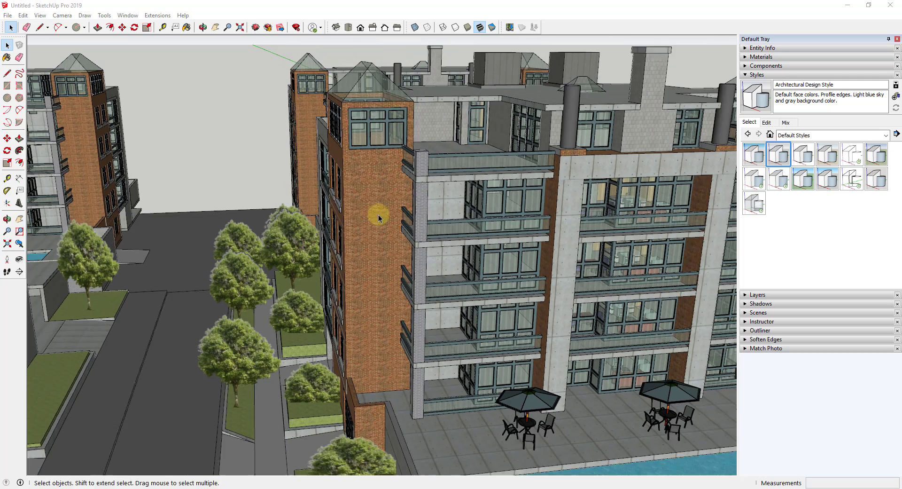
Step: Zoom and orbit to view the building's upper balconies and rooftop penthouses
{"action": "scroll", "coordinate": [379, 218], "scroll_direction": "down", "scroll_amount": 2}
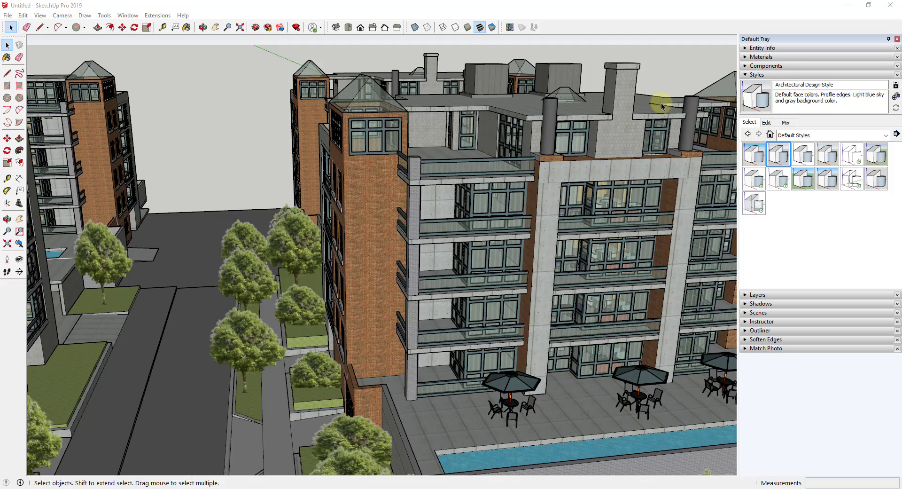
{"action": "scroll", "coordinate": [669, 135], "scroll_direction": "up", "scroll_amount": 2}
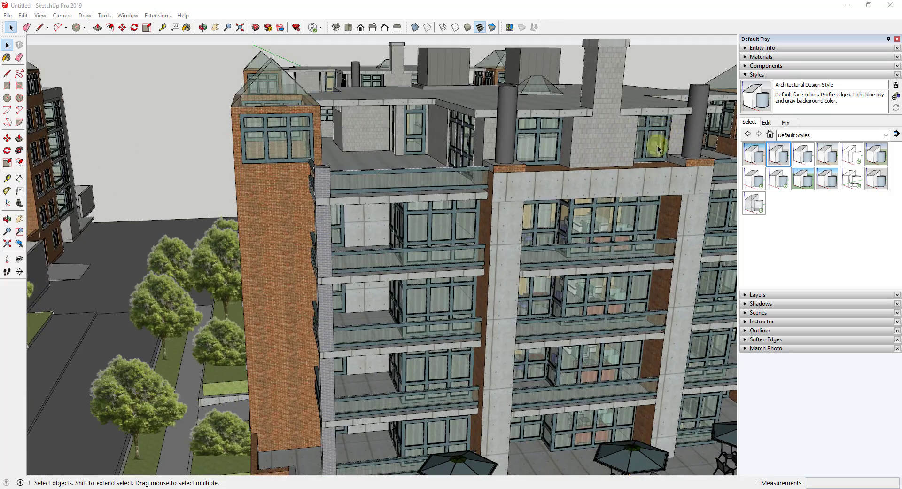
{"action": "middle_click_drag", "start_coordinate": [657, 145], "coordinate": [700, 150]}
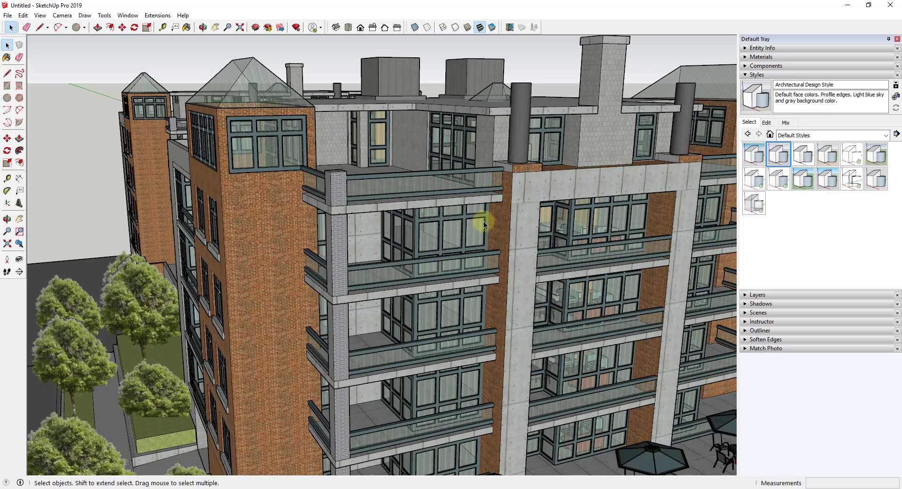
Step: Set the style's Profiles edge width to 10 in the Edge settings
{"action": "mouse_move", "coordinate": [451, 226]}
{"action": "middle_mouse_down"}
{"action": "mouse_move", "coordinate": [500, 233]}
{"action": "mouse_move", "coordinate": [451, 234]}
{"action": "middle_mouse_up"}
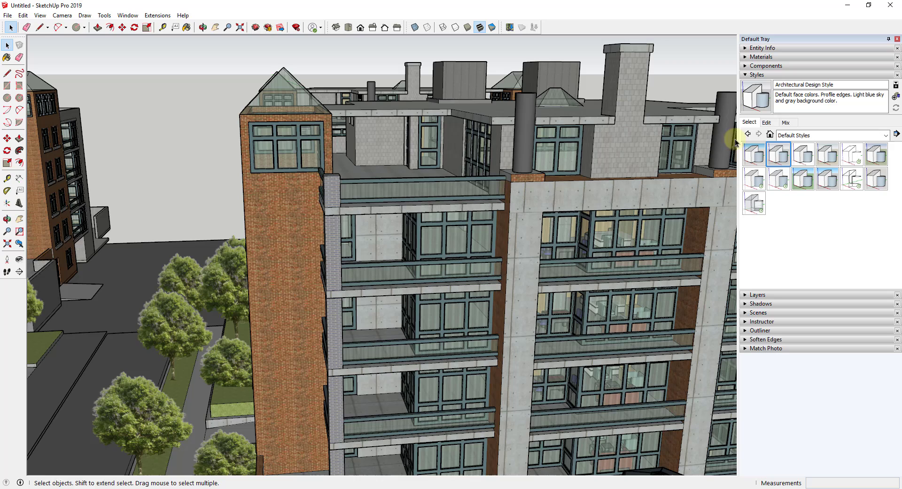
{"action": "left_click", "coordinate": [767, 122]}
{"action": "left_click", "coordinate": [778, 172]}
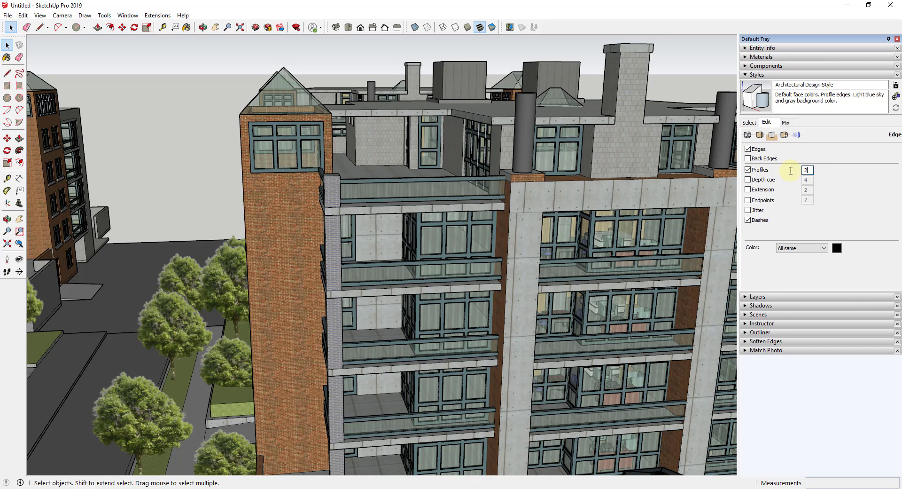
{"action": "type", "text": "5"}
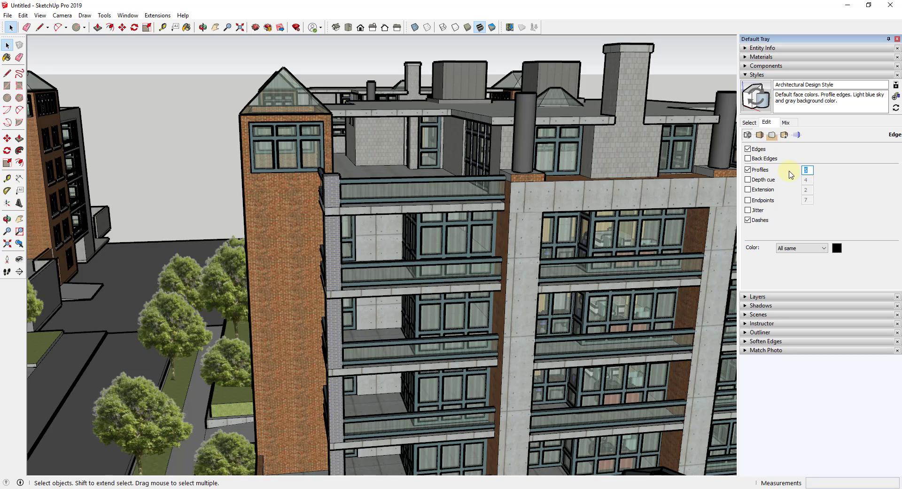
{"action": "type", "text": "10"}
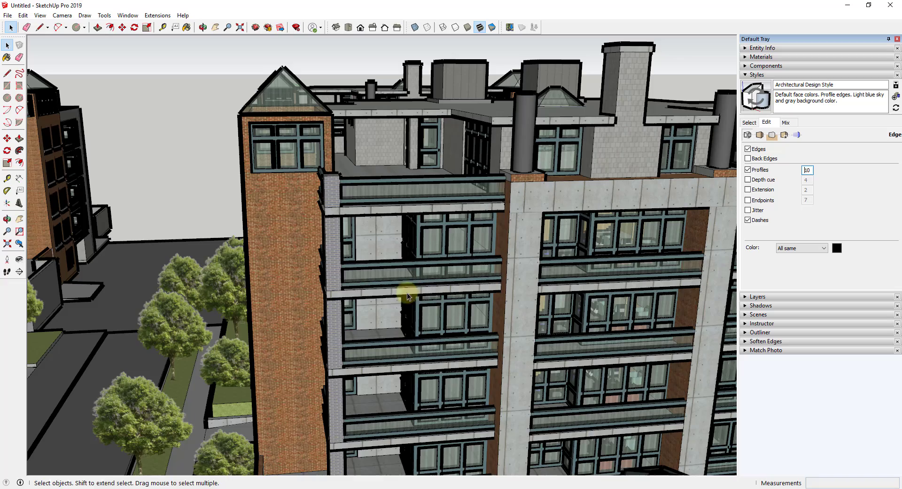
Step: Orbit and zoom around the buildings to inspect the heavy black profile outlines
{"action": "middle_click_drag", "start_coordinate": [406, 296], "coordinate": [489, 284]}
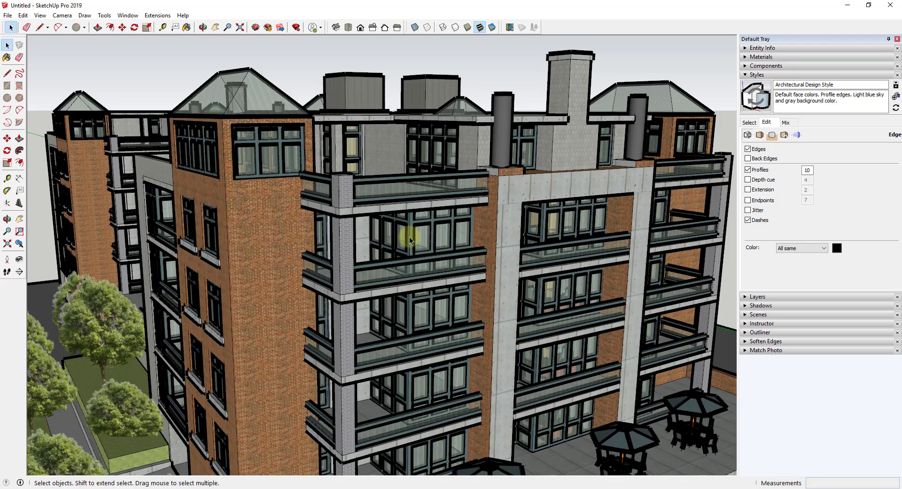
{"action": "middle_click_drag", "start_coordinate": [562, 258], "coordinate": [309, 241]}
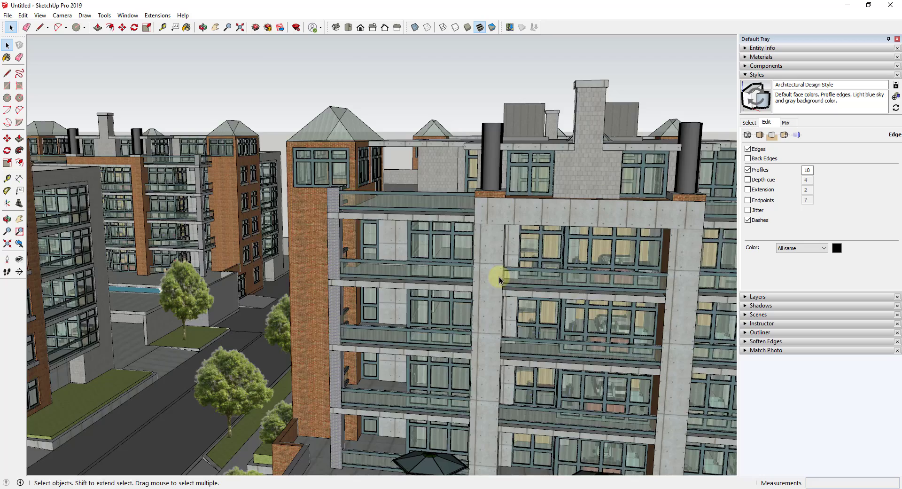
{"action": "scroll", "coordinate": [499, 276], "scroll_direction": "down", "scroll_amount": 2}
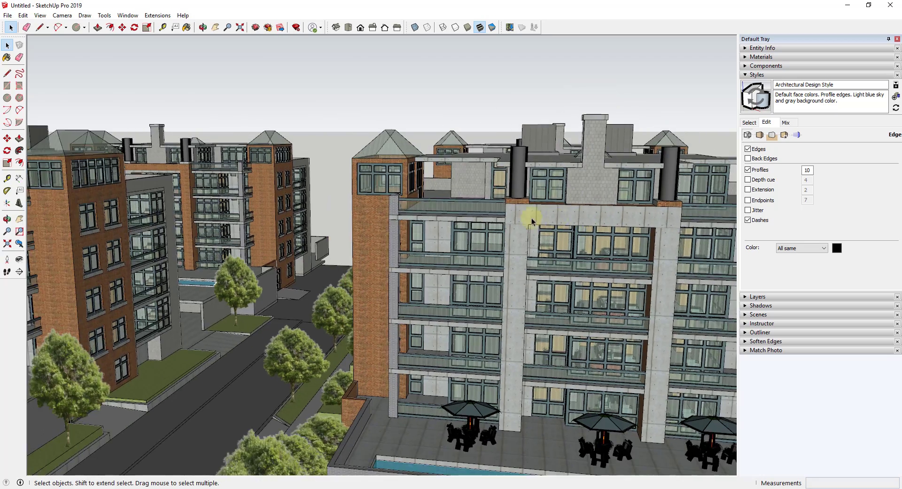
{"action": "middle_click_drag", "start_coordinate": [533, 221], "coordinate": [210, 219]}
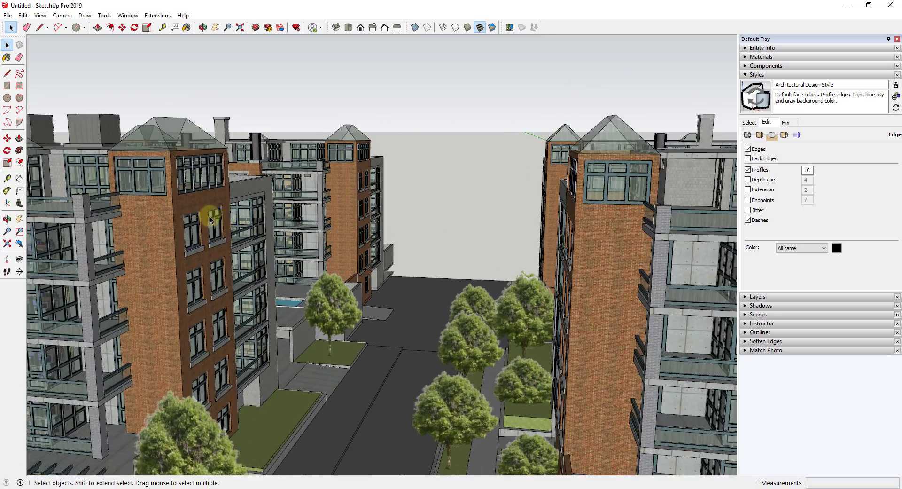
{"action": "scroll", "coordinate": [210, 219], "scroll_direction": "up", "scroll_amount": 5}
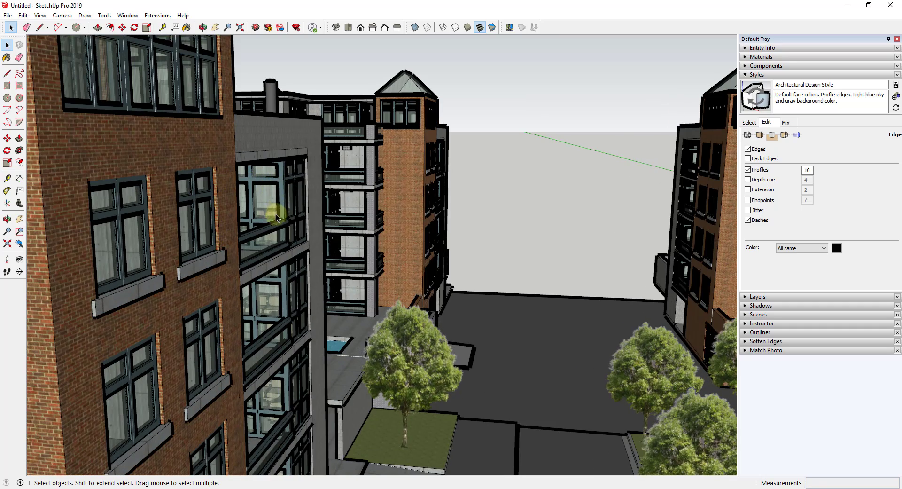
{"action": "scroll", "coordinate": [329, 190], "scroll_direction": "down", "scroll_amount": 10}
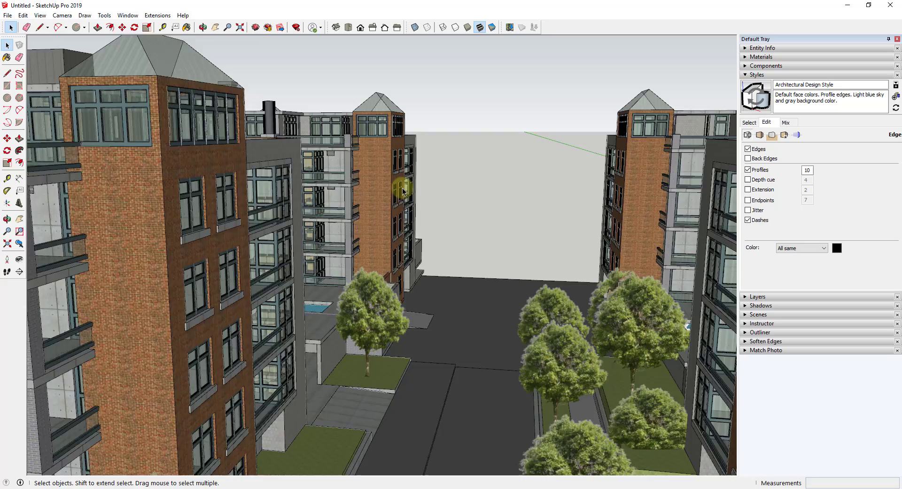
{"action": "middle_click_drag", "start_coordinate": [494, 256], "coordinate": [402, 201]}
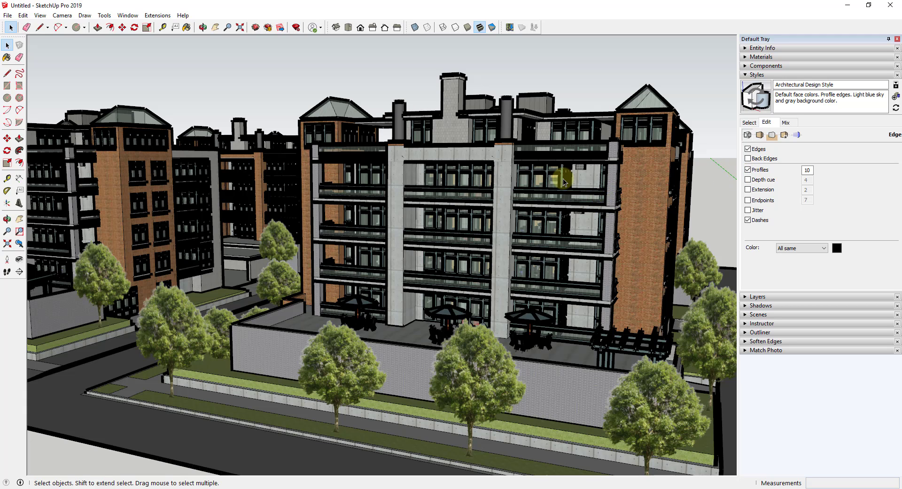
{"action": "middle_click_drag", "start_coordinate": [469, 168], "coordinate": [423, 144]}
{"action": "scroll", "coordinate": [323, 102], "scroll_direction": "up", "scroll_amount": 5}
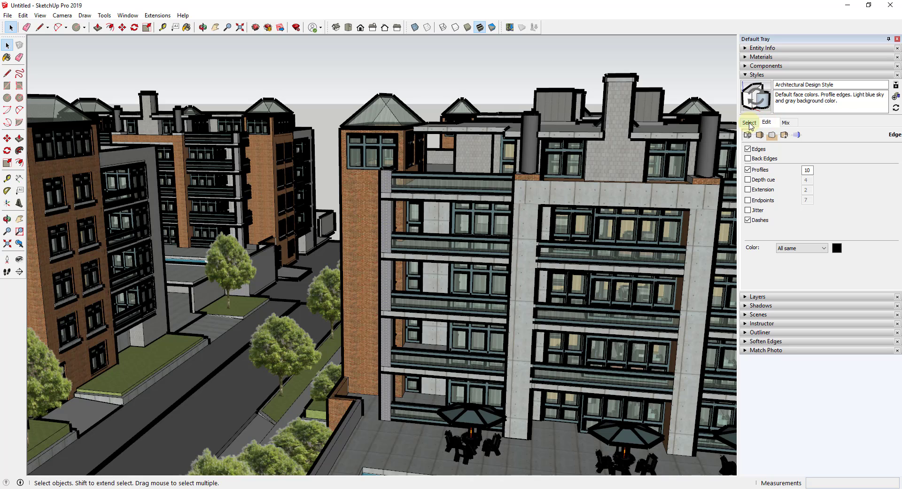
Step: Uncheck Profiles, return to Select, and orbit and zoom to review the thin-edged buildings
{"action": "left_click", "coordinate": [748, 170]}
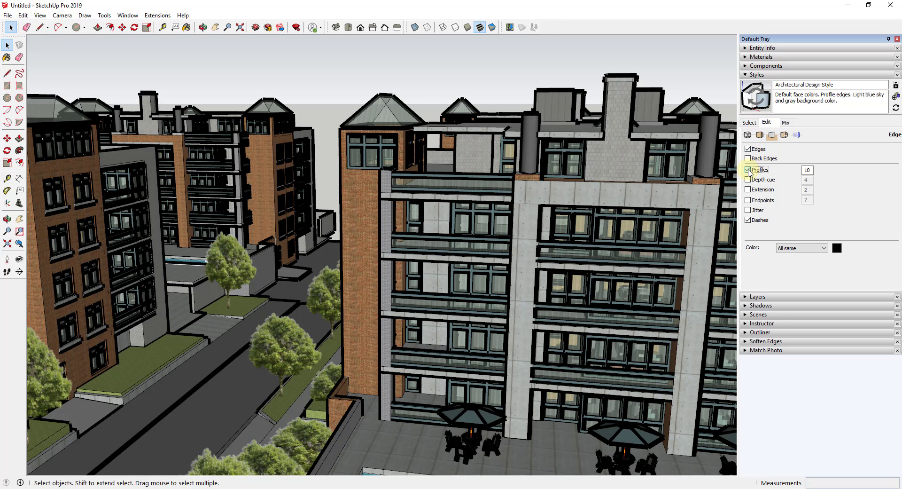
{"action": "middle_click_drag", "start_coordinate": [644, 201], "coordinate": [617, 266]}
{"action": "key", "text": "space"}
{"action": "scroll", "coordinate": [621, 267], "scroll_direction": "up", "scroll_amount": 3}
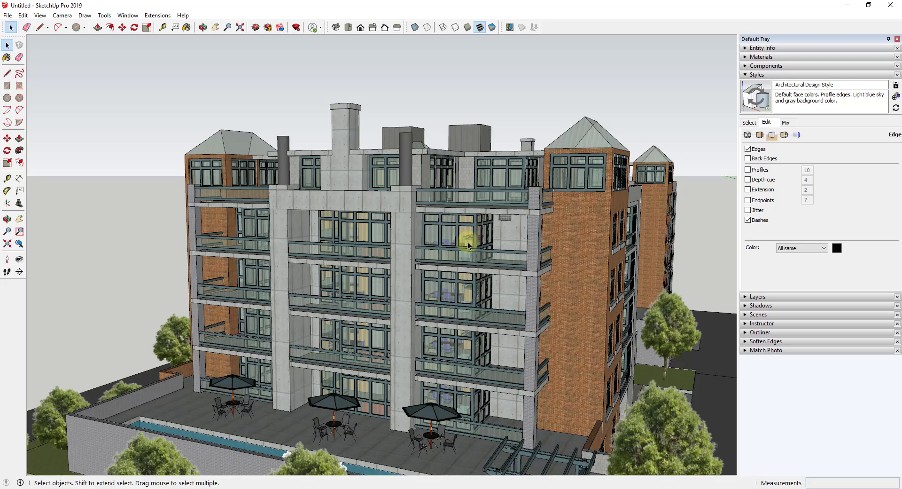
{"action": "scroll", "coordinate": [484, 226], "scroll_direction": "down", "scroll_amount": 5}
{"action": "middle_click_drag", "start_coordinate": [282, 222], "coordinate": [608, 258]}
{"action": "scroll", "coordinate": [665, 264], "scroll_direction": "up", "scroll_amount": 3}
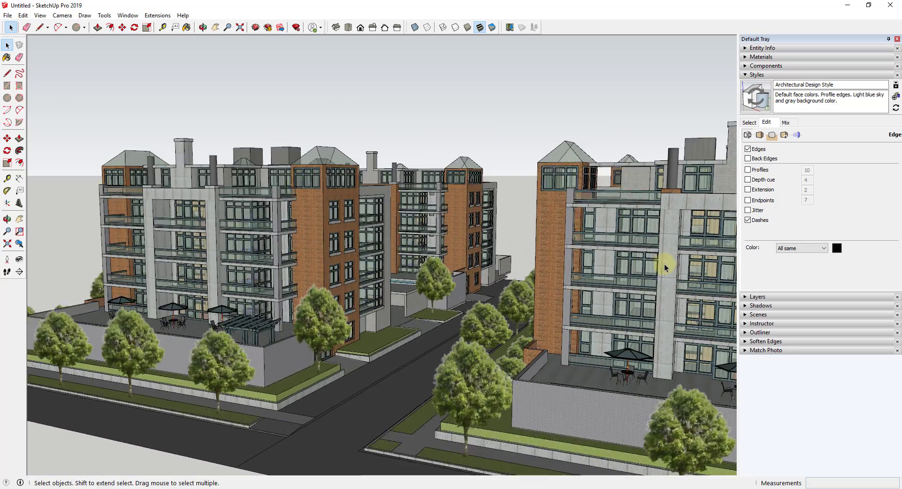
{"action": "scroll", "coordinate": [664, 263], "scroll_direction": "up", "scroll_amount": 2}
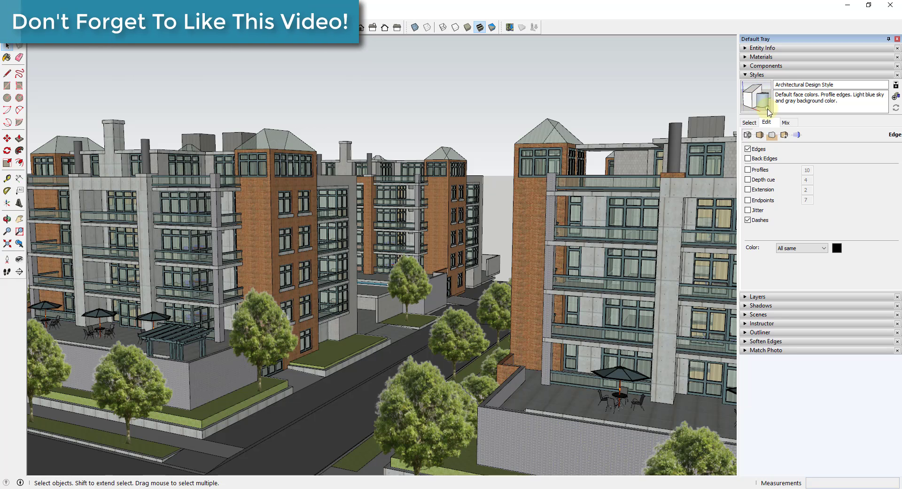
Step: Show the In Model styles collection and orbit to look down the street between buildings
{"action": "left_click", "coordinate": [750, 123]}
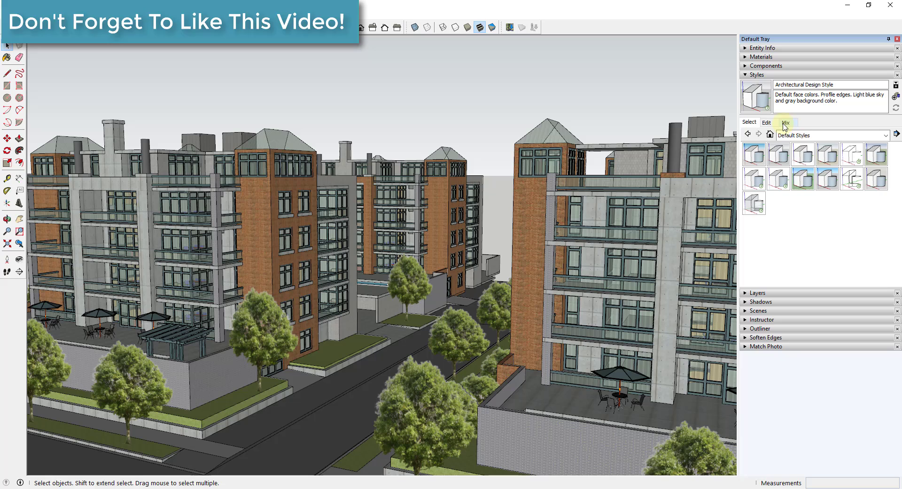
{"action": "left_click", "coordinate": [813, 136]}
{"action": "left_click", "coordinate": [801, 144]}
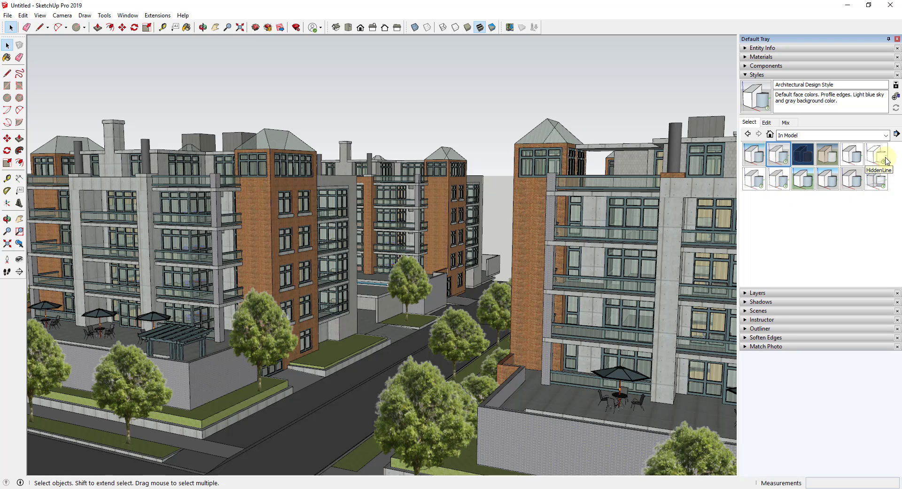
{"action": "middle_click_drag", "start_coordinate": [606, 245], "coordinate": [665, 246]}
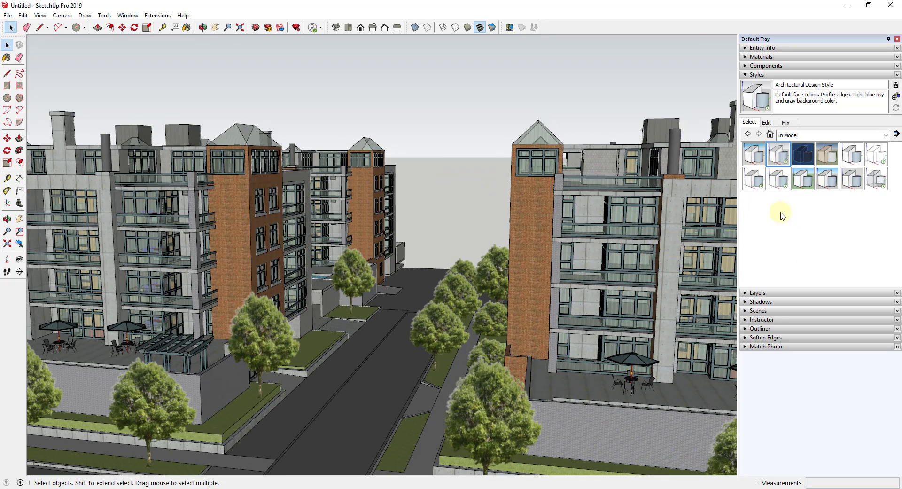
Step: Apply the Brush Strokes on Canvas style and orbit around the apartment blocks
{"action": "left_click", "coordinate": [829, 157]}
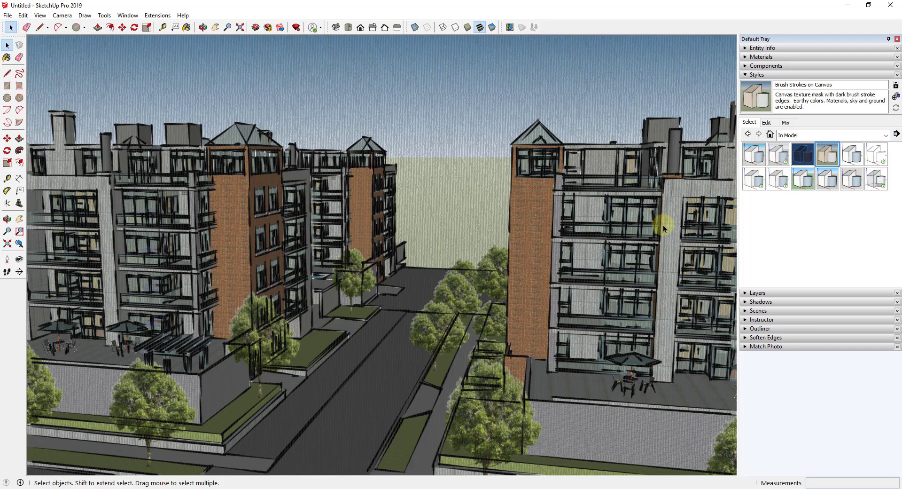
{"action": "middle_click_drag", "start_coordinate": [663, 225], "coordinate": [630, 230]}
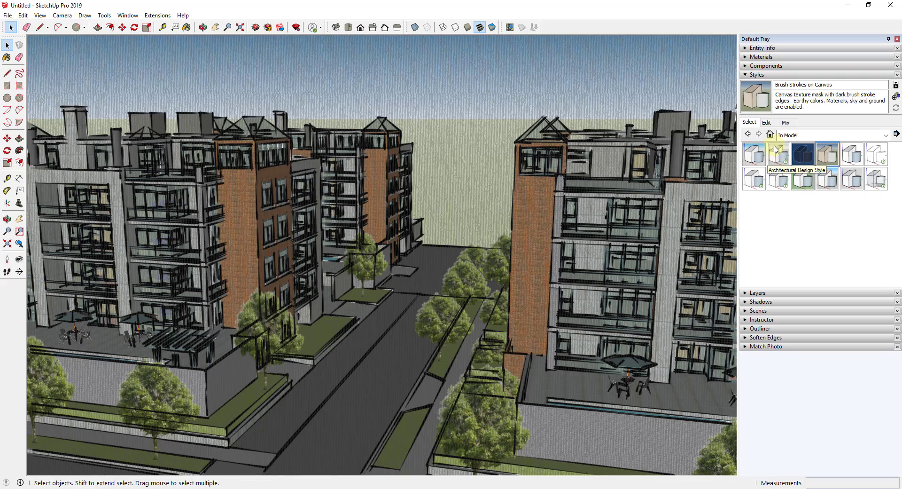
Step: Apply Architectural Design Style and orbit closer to the apartment buildings
{"action": "left_click", "coordinate": [779, 164]}
{"action": "middle_click_drag", "start_coordinate": [644, 263], "coordinate": [446, 246]}
{"action": "scroll", "coordinate": [449, 308], "scroll_direction": "up", "scroll_amount": 3}
{"action": "middle_click_drag", "start_coordinate": [449, 309], "coordinate": [478, 266]}
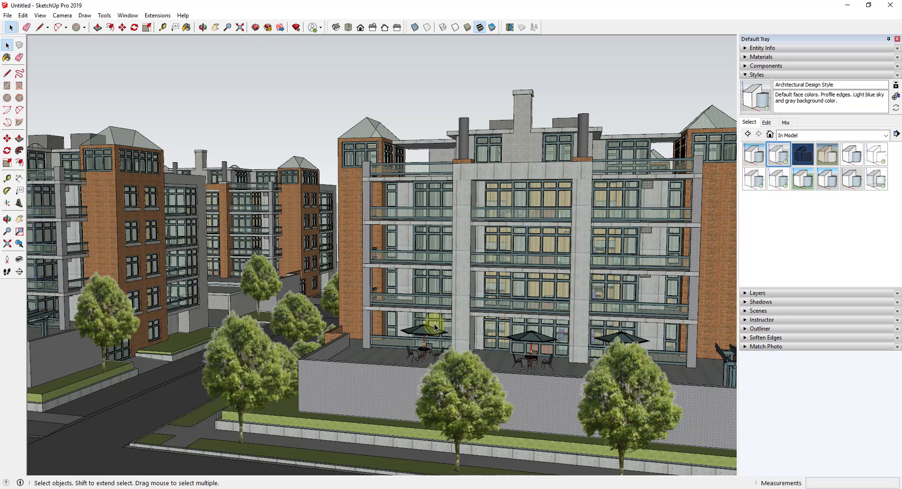
{"action": "middle_click_drag", "start_coordinate": [399, 315], "coordinate": [367, 275]}
{"action": "scroll", "coordinate": [398, 271], "scroll_direction": "up", "scroll_amount": 4}
Step: Zoom onto the brick courtyard facade and bring up the style's Edge Settings
{"action": "scroll", "coordinate": [544, 312], "scroll_direction": "down", "scroll_amount": 3}
{"action": "scroll", "coordinate": [543, 312], "scroll_direction": "up", "scroll_amount": 3}
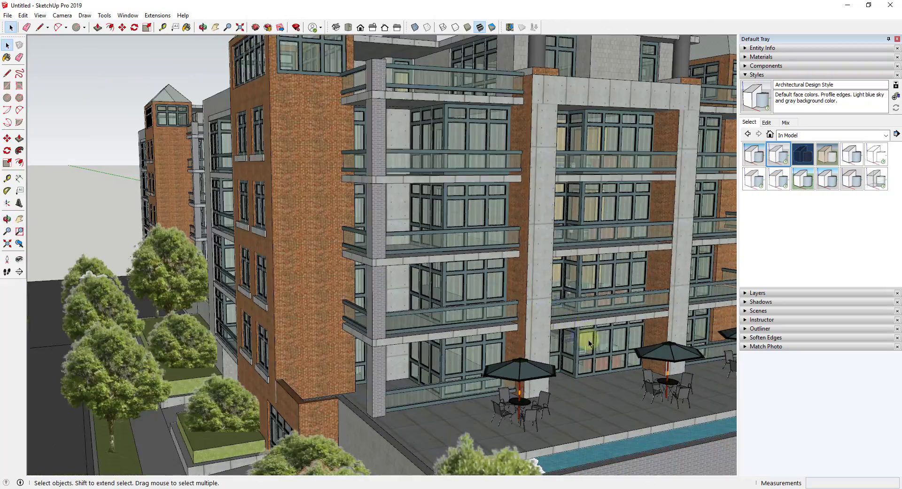
{"action": "middle_click_drag", "start_coordinate": [582, 336], "coordinate": [456, 331]}
{"action": "scroll", "coordinate": [358, 396], "scroll_direction": "down", "scroll_amount": 3}
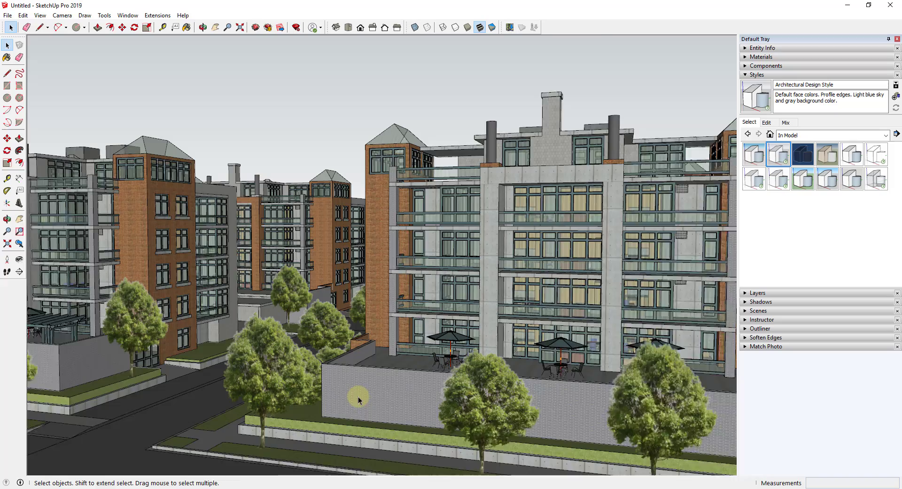
{"action": "scroll", "coordinate": [371, 398], "scroll_direction": "up", "scroll_amount": 1}
{"action": "scroll", "coordinate": [379, 391], "scroll_direction": "up", "scroll_amount": 5}
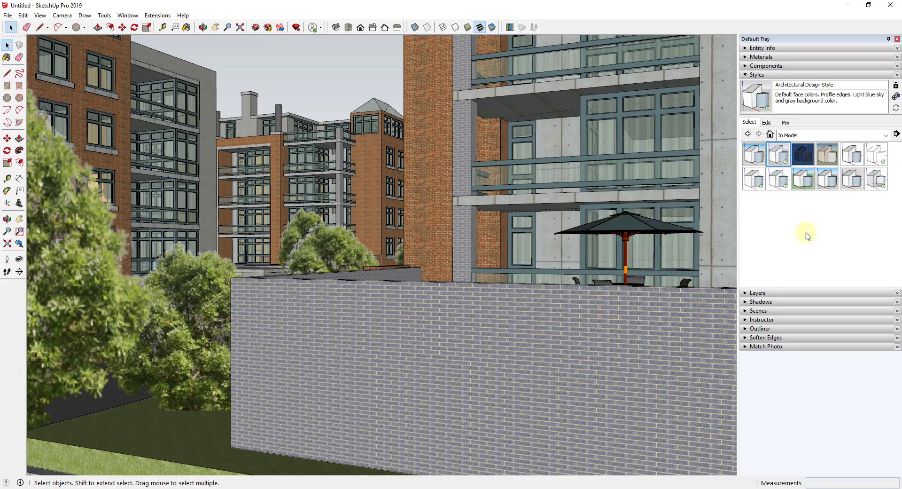
{"action": "left_click", "coordinate": [770, 122]}
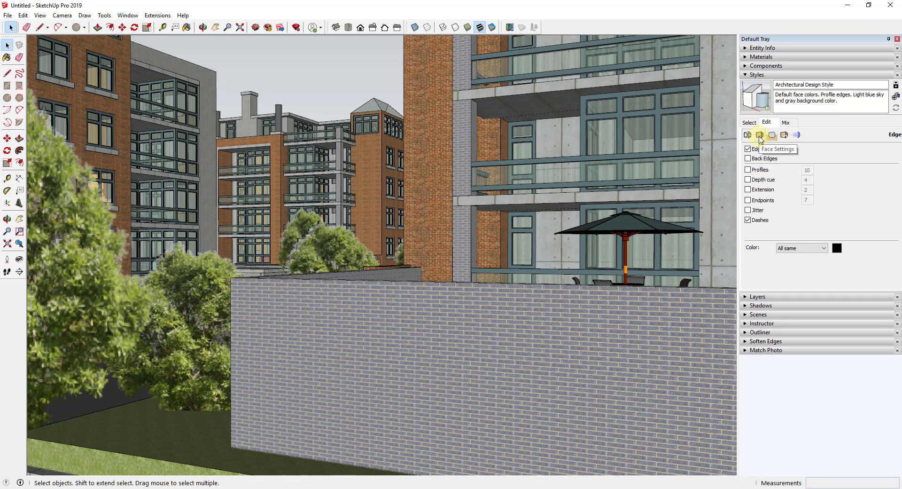
Step: In Face Settings, try Shaded with Textures, then settle on plain Shaded
{"action": "left_click", "coordinate": [760, 135]}
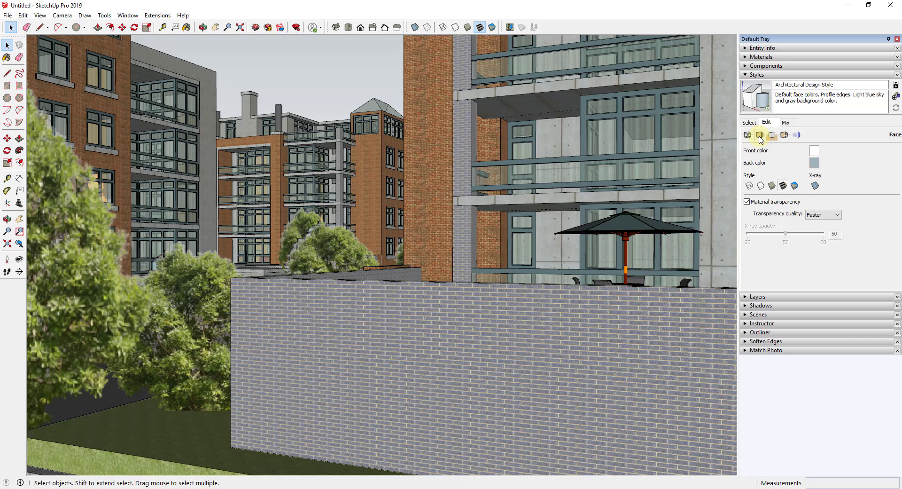
{"action": "left_click", "coordinate": [772, 186]}
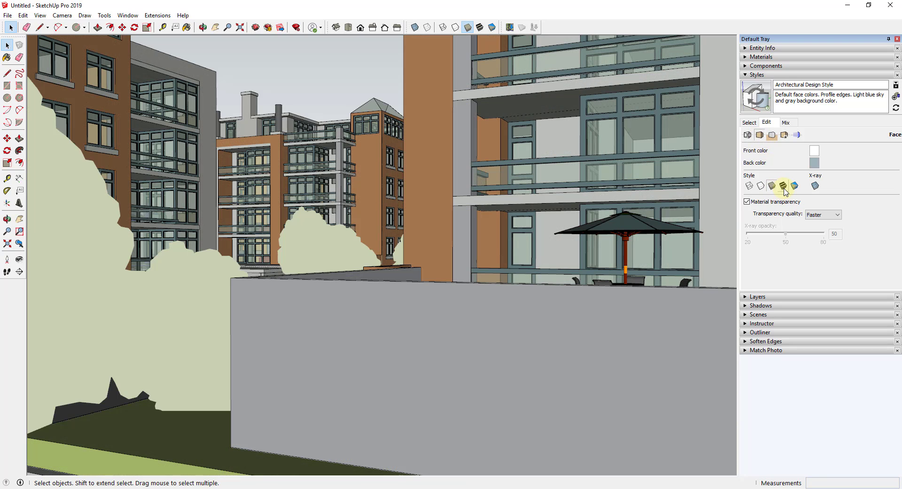
{"action": "left_click", "coordinate": [783, 187]}
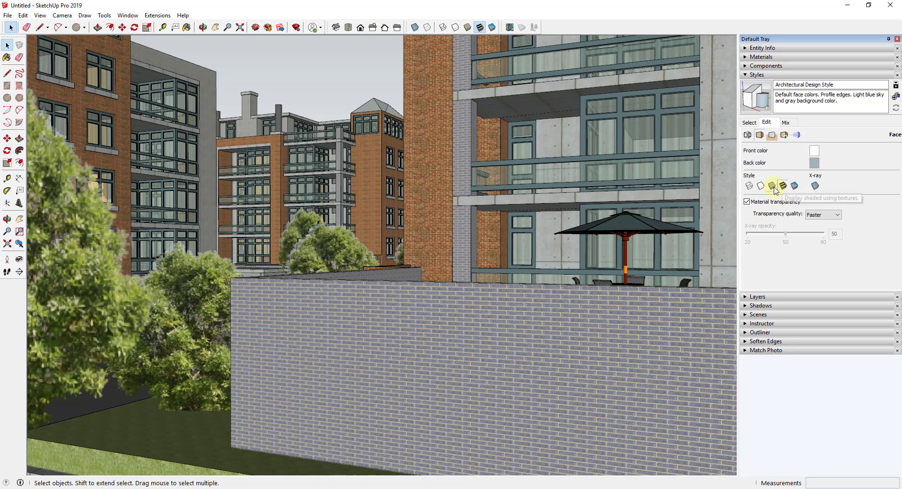
{"action": "left_click", "coordinate": [773, 187]}
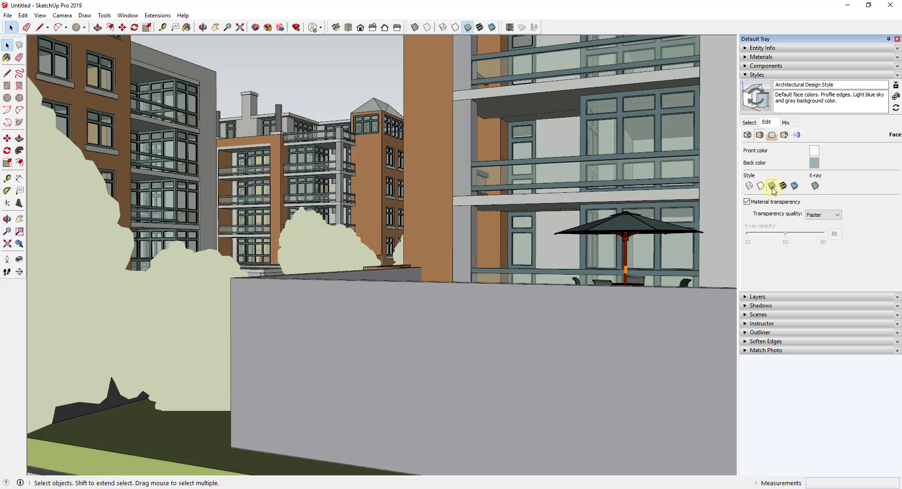
Step: Orbit and zoom around the complex to review the flat-coloured buildings and trees
{"action": "scroll", "coordinate": [503, 274], "scroll_direction": "down", "scroll_amount": 5}
{"action": "mouse_move", "coordinate": [503, 274]}
{"action": "middle_mouse_down"}
{"action": "mouse_move", "coordinate": [477, 324]}
{"action": "mouse_move", "coordinate": [556, 324]}
{"action": "mouse_move", "coordinate": [463, 286]}
{"action": "middle_mouse_up"}
{"action": "scroll", "coordinate": [400, 174], "scroll_direction": "up", "scroll_amount": 10}
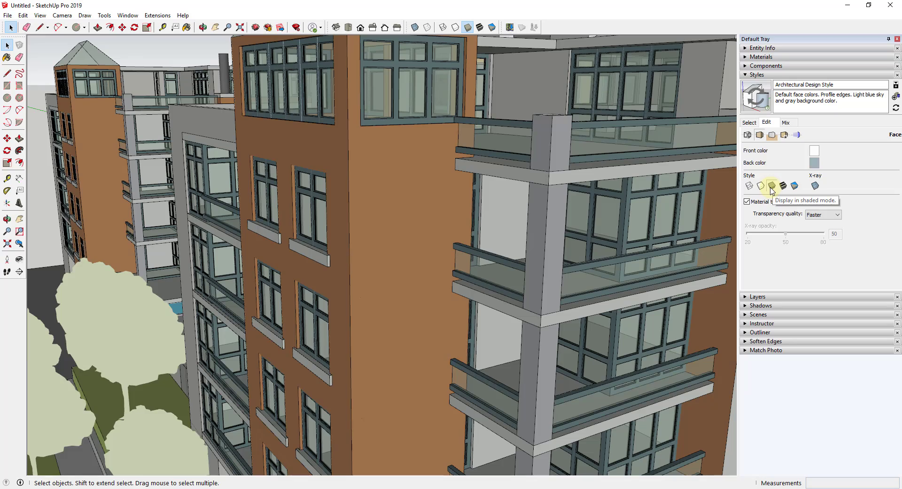
{"action": "scroll", "coordinate": [483, 201], "scroll_direction": "down", "scroll_amount": 5}
{"action": "middle_click_drag", "start_coordinate": [483, 201], "coordinate": [313, 212]}
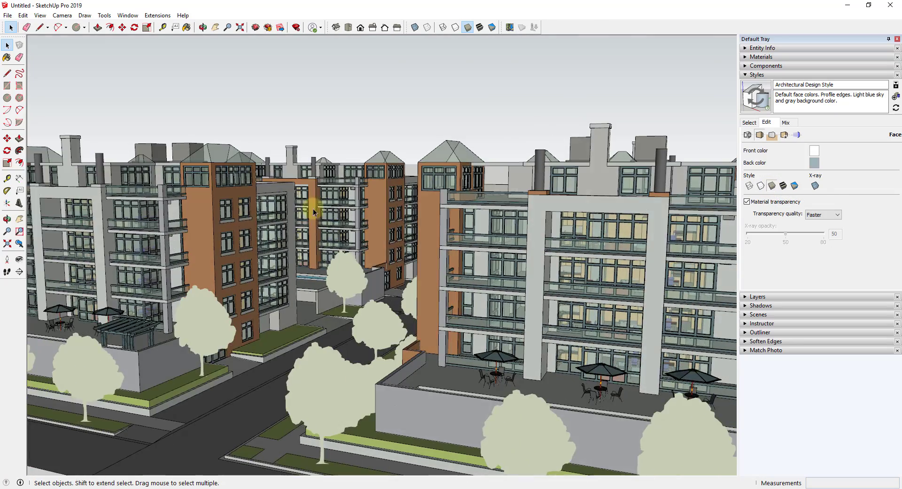
{"action": "scroll", "coordinate": [507, 337], "scroll_direction": "up", "scroll_amount": 3}
{"action": "middle_click_drag", "start_coordinate": [543, 228], "coordinate": [527, 246]}
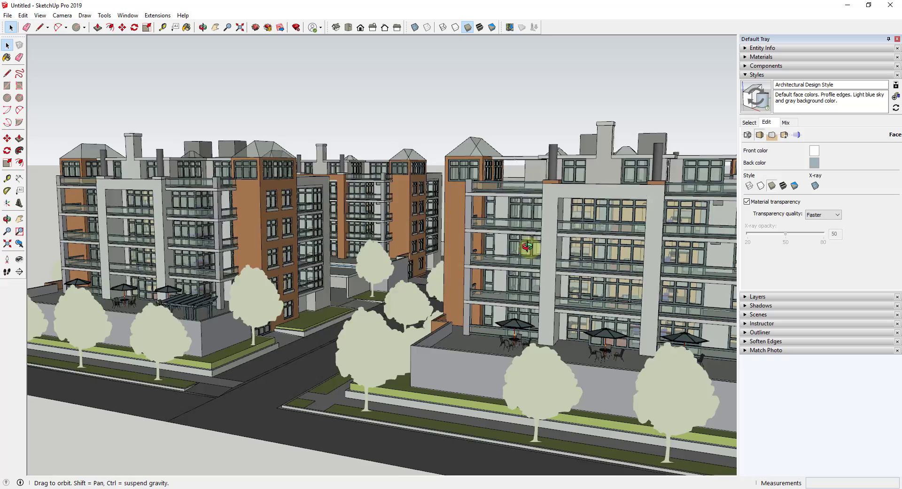
{"action": "scroll", "coordinate": [527, 246], "scroll_direction": "down", "scroll_amount": 3}
{"action": "middle_click_drag", "start_coordinate": [463, 240], "coordinate": [586, 241]}
{"action": "scroll", "coordinate": [587, 258], "scroll_direction": "up", "scroll_amount": 5}
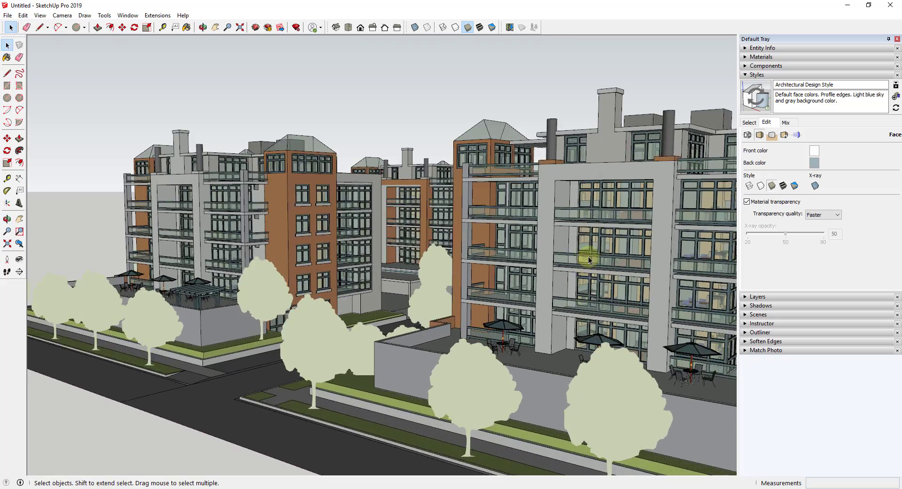
{"action": "scroll", "coordinate": [588, 259], "scroll_direction": "up", "scroll_amount": 3}
{"action": "middle_click_drag", "start_coordinate": [484, 261], "coordinate": [568, 282]}
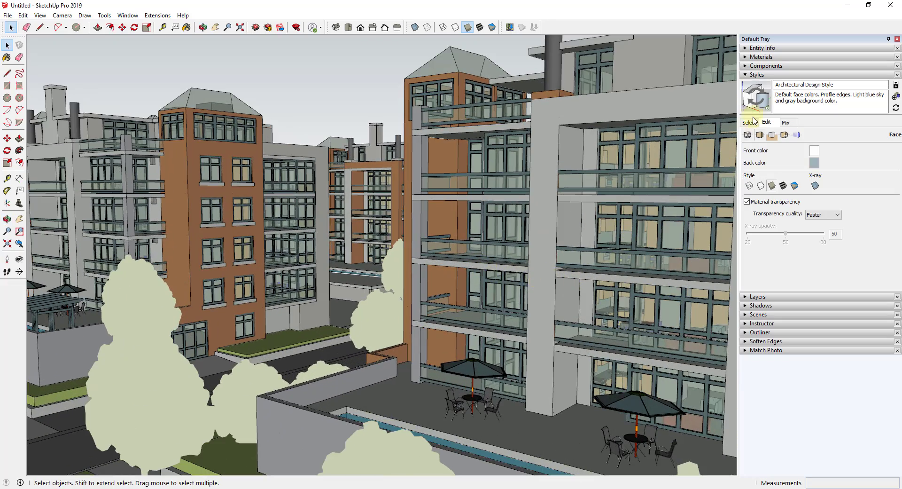
Step: Check Edge Settings, return to Face Settings, and orbit to a frontal street-level view
{"action": "left_click", "coordinate": [747, 135]}
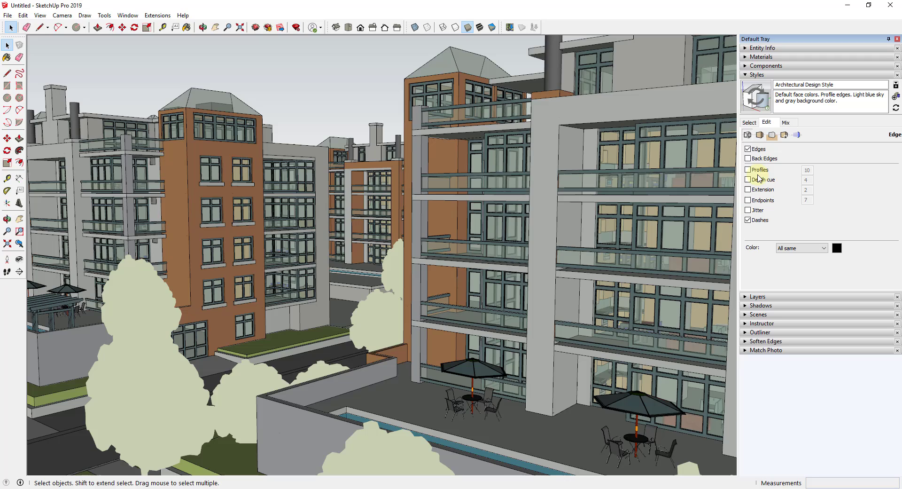
{"action": "left_click", "coordinate": [759, 135]}
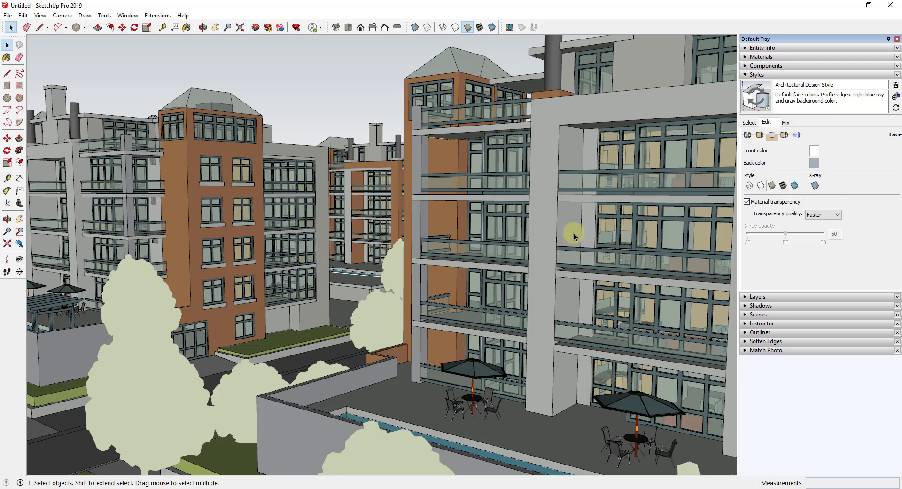
{"action": "scroll", "coordinate": [574, 233], "scroll_direction": "down", "scroll_amount": 5}
{"action": "scroll", "coordinate": [549, 292], "scroll_direction": "up", "scroll_amount": 5}
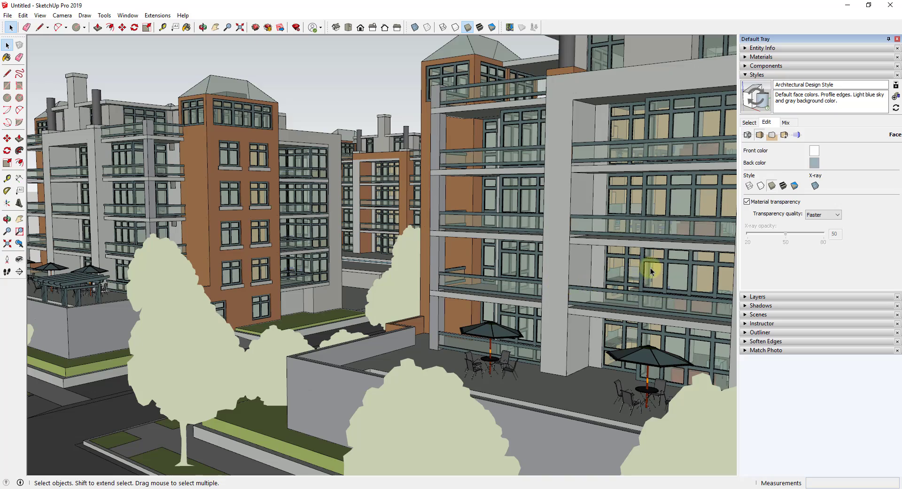
{"action": "scroll", "coordinate": [581, 257], "scroll_direction": "down", "scroll_amount": 5}
{"action": "scroll", "coordinate": [582, 258], "scroll_direction": "up", "scroll_amount": 4}
{"action": "middle_click_drag", "start_coordinate": [581, 258], "coordinate": [651, 280]}
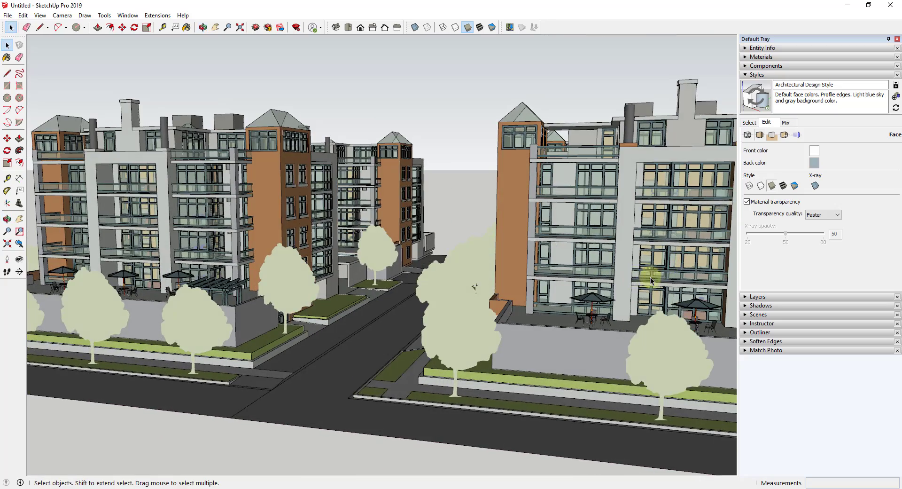
{"action": "scroll", "coordinate": [650, 281], "scroll_direction": "up", "scroll_amount": 2}
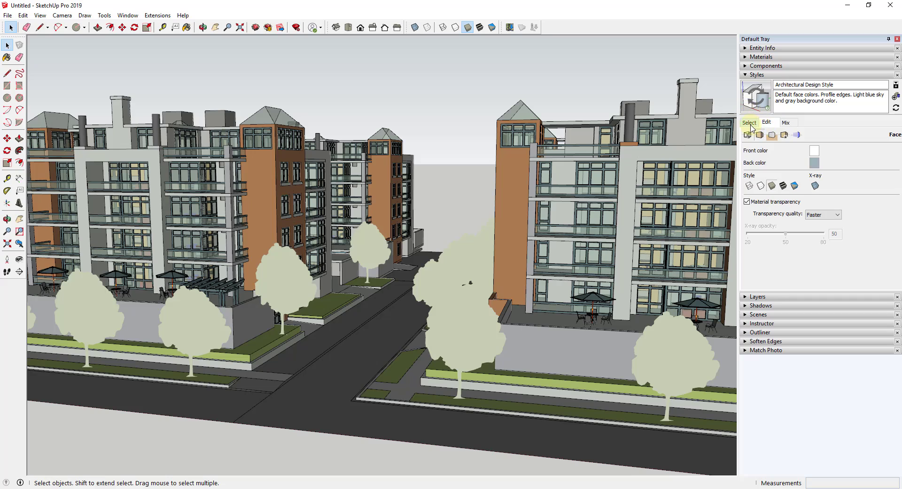
{"action": "middle_click_drag", "start_coordinate": [513, 217], "coordinate": [505, 145]}
{"action": "scroll", "coordinate": [451, 160], "scroll_direction": "up", "scroll_amount": 4}
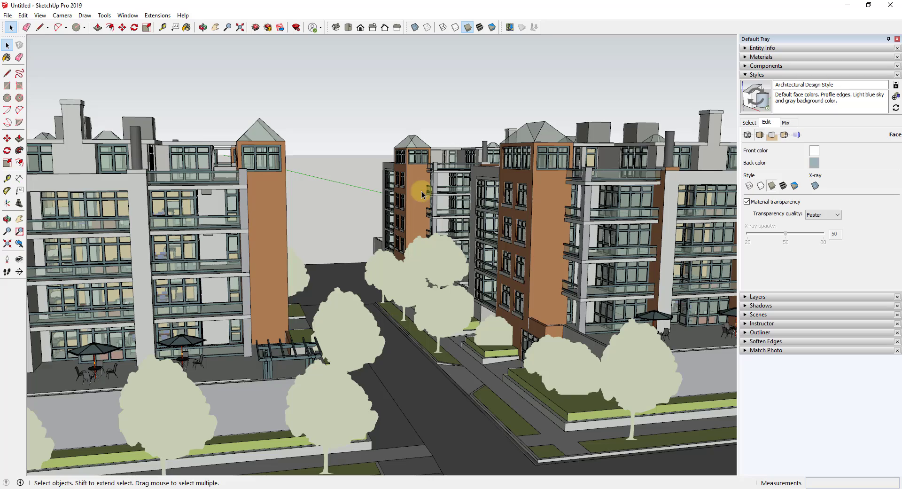
{"action": "scroll", "coordinate": [585, 243], "scroll_direction": "down", "scroll_amount": 3}
{"action": "middle_click_drag", "start_coordinate": [582, 245], "coordinate": [550, 315]}
{"action": "scroll", "coordinate": [550, 314], "scroll_direction": "up", "scroll_amount": 3}
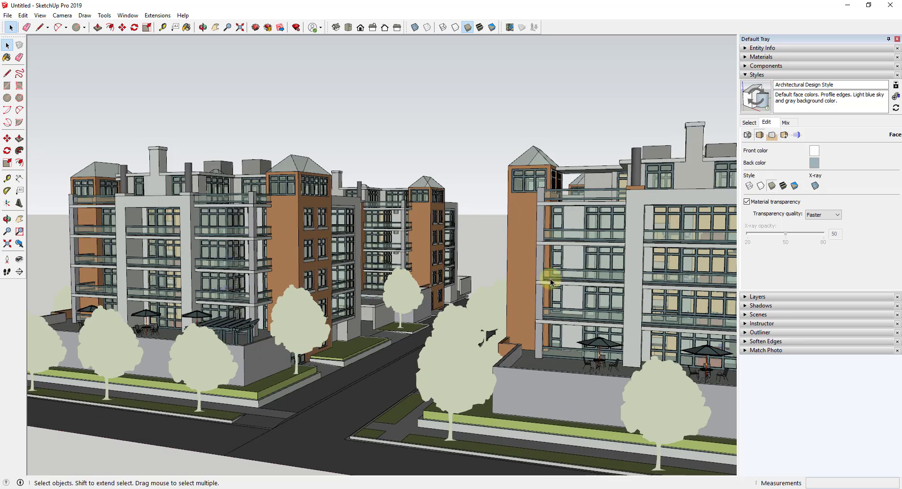
Step: Compare Construction Documentation Style with 3D Printing Style, keeping 3D Printing Style
{"action": "left_click", "coordinate": [749, 122]}
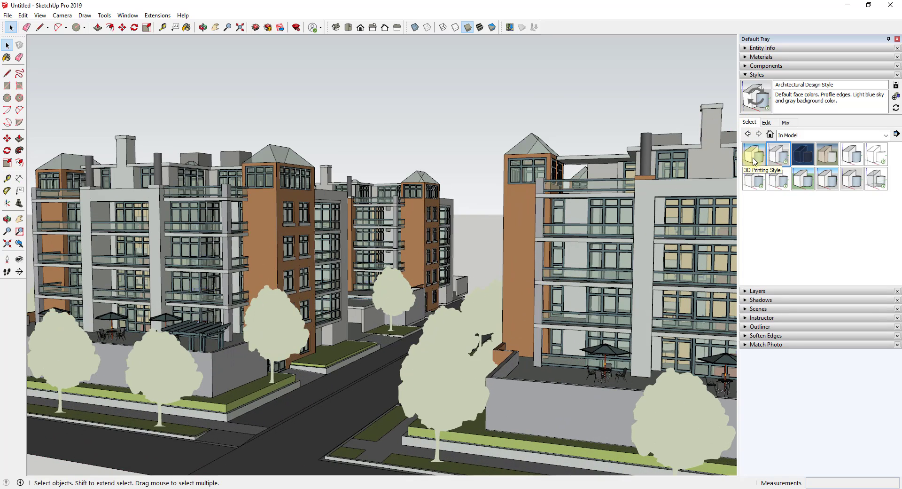
{"action": "left_click", "coordinate": [754, 155]}
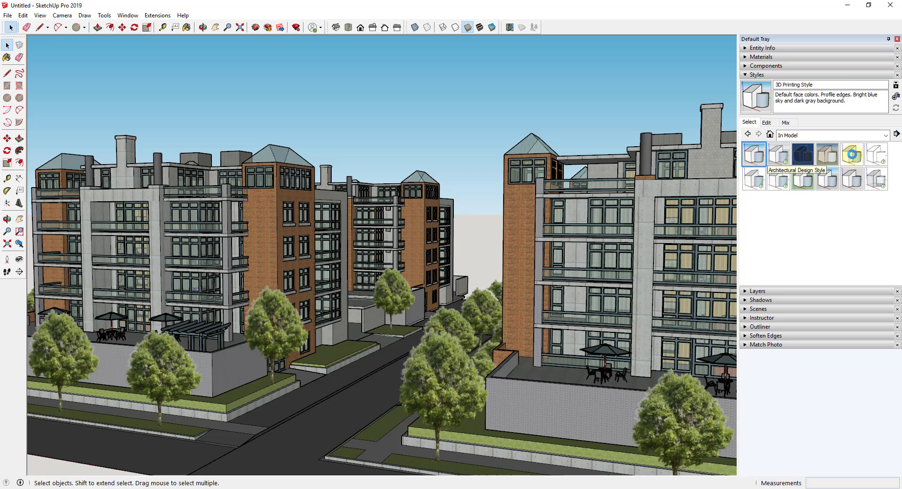
{"action": "left_click", "coordinate": [851, 154]}
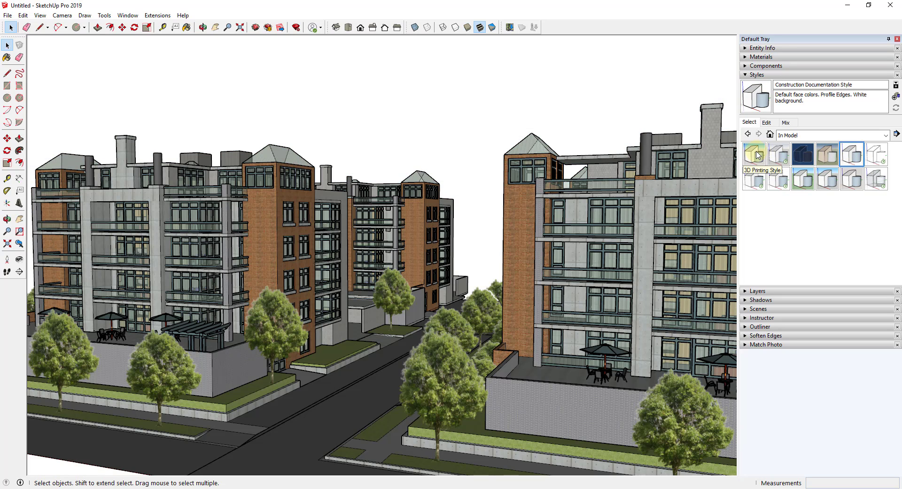
{"action": "left_click", "coordinate": [758, 155]}
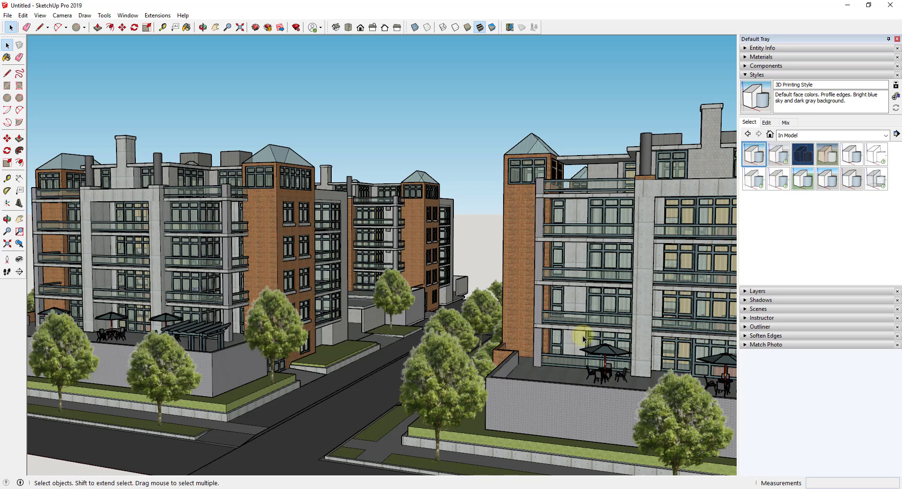
{"action": "middle_click_drag", "start_coordinate": [563, 308], "coordinate": [543, 201]}
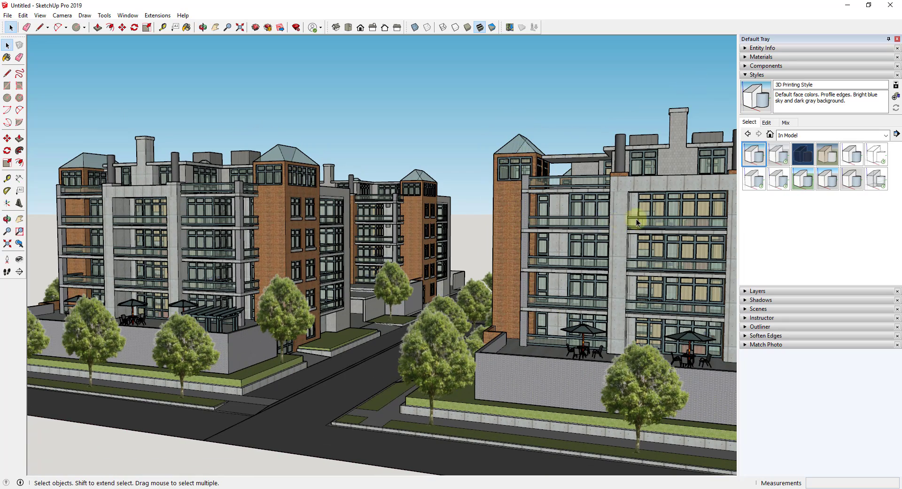
Step: Add a scene from the current view and rename it 'Apartment - Styled'
{"action": "left_click", "coordinate": [40, 15]}
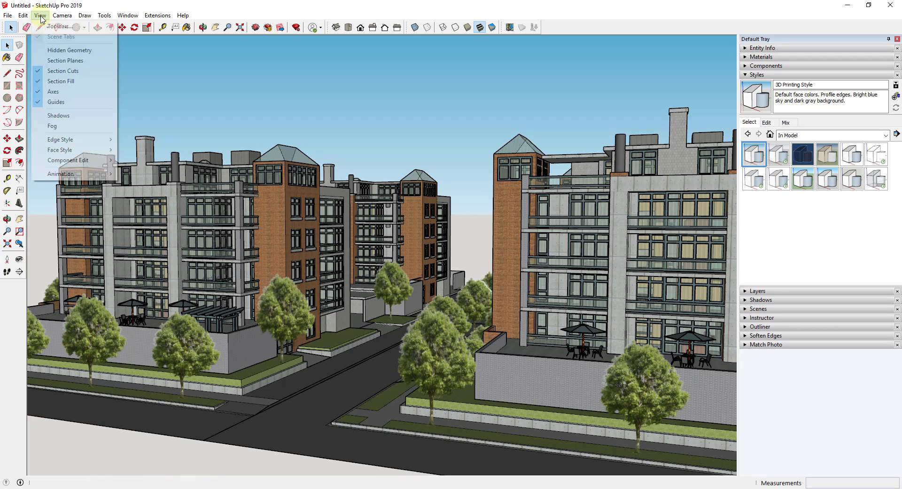
{"action": "mouse_move", "coordinate": [66, 178]}
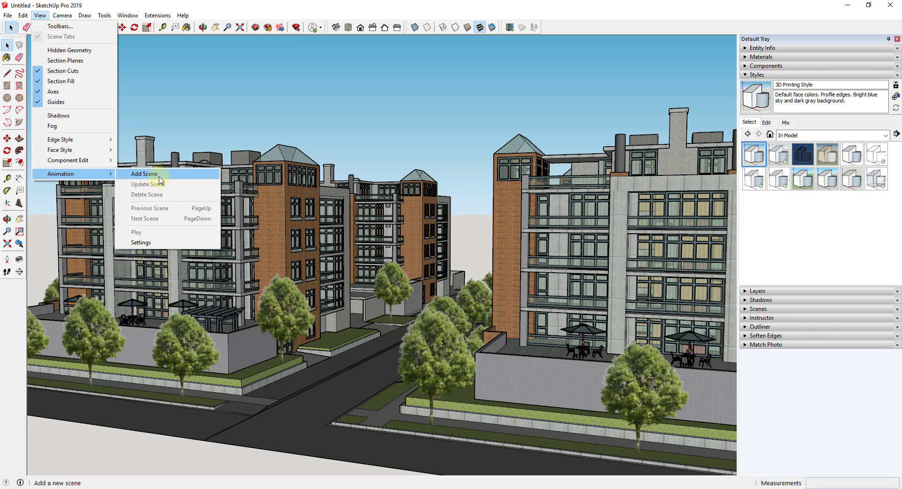
{"action": "left_click", "coordinate": [160, 175]}
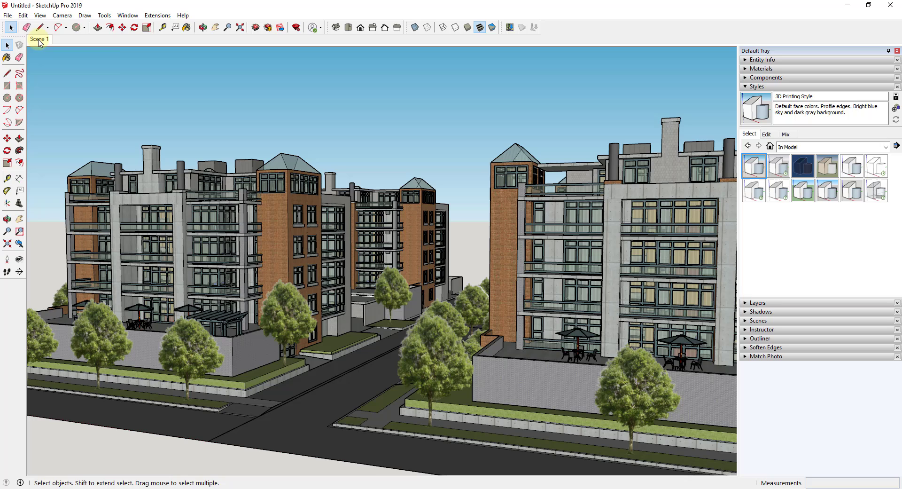
{"action": "right_click", "coordinate": [35, 40]}
{"action": "left_click", "coordinate": [79, 92]}
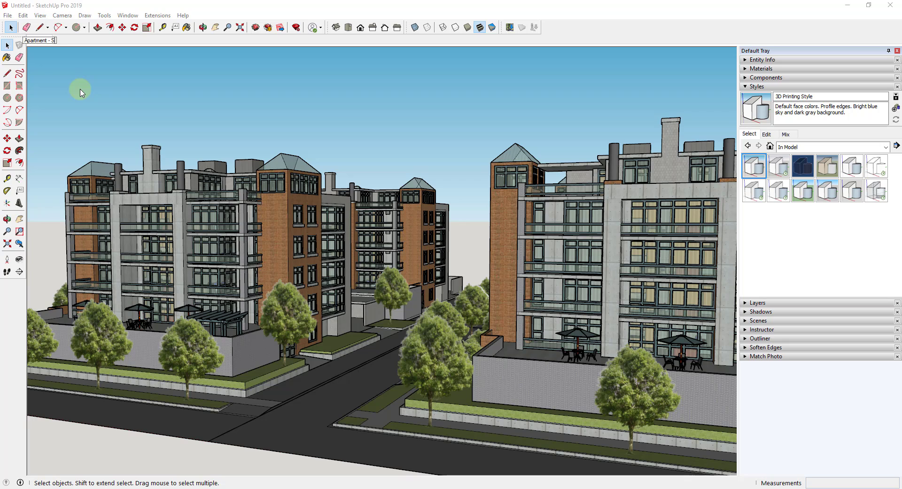
{"action": "key", "text": "Return"}
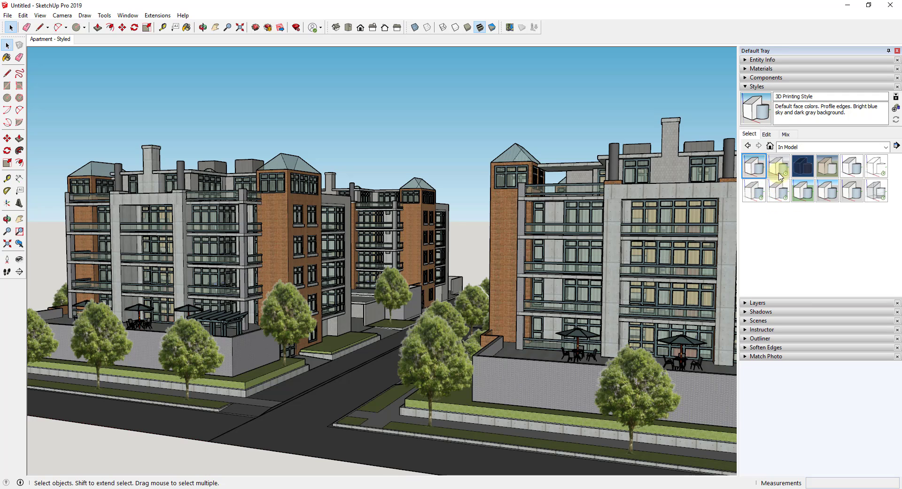
Step: Apply Architectural Design Style with the plain Shaded face style
{"action": "left_click", "coordinate": [782, 168]}
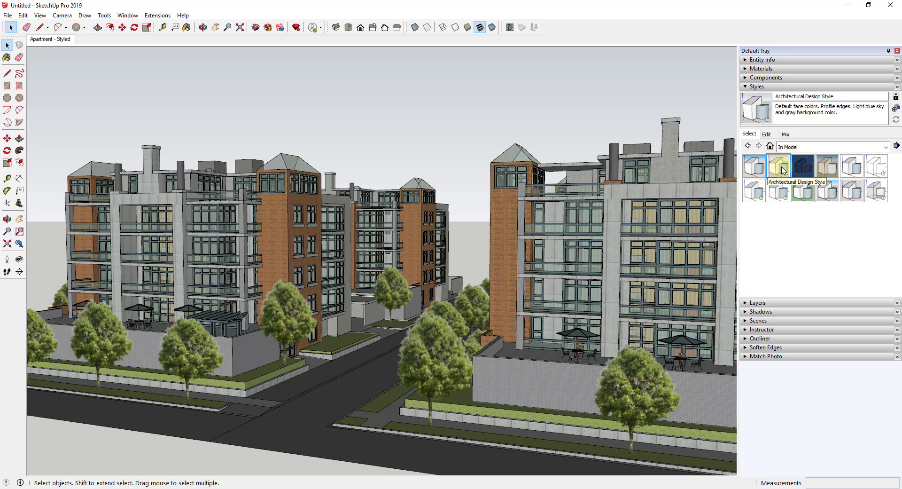
{"action": "left_click", "coordinate": [767, 135]}
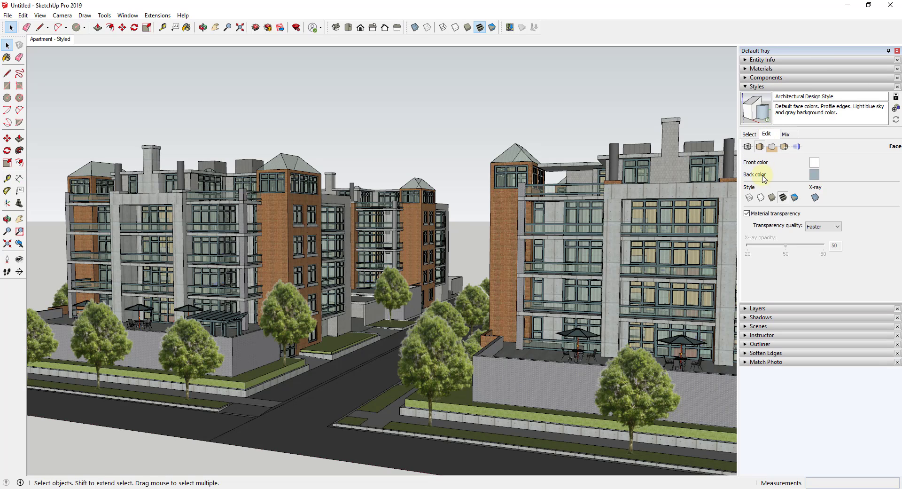
{"action": "left_click", "coordinate": [771, 198]}
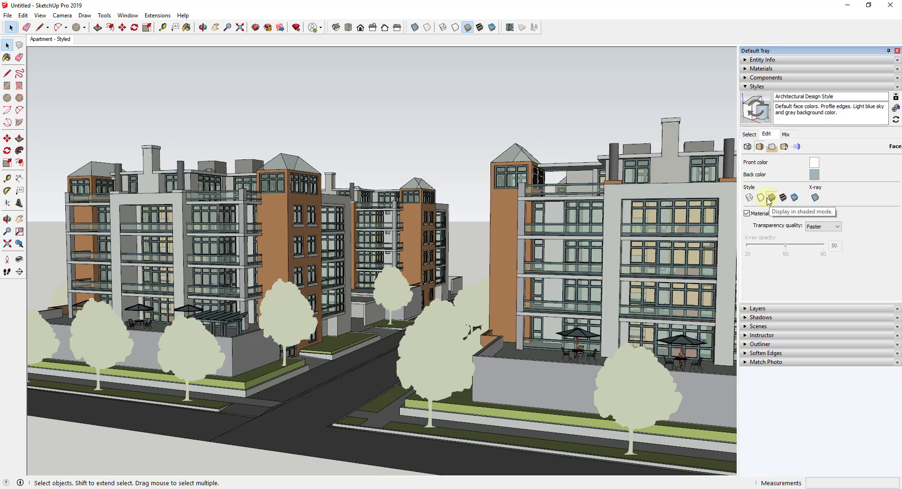
{"action": "left_click", "coordinate": [749, 134]}
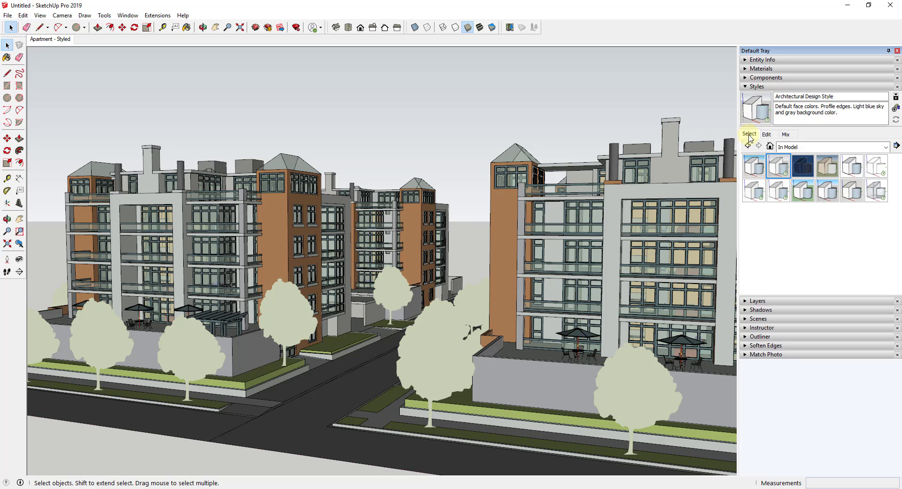
Step: Add a second scene and rename it 'Apartment - Fast View'
{"action": "right_click", "coordinate": [55, 43]}
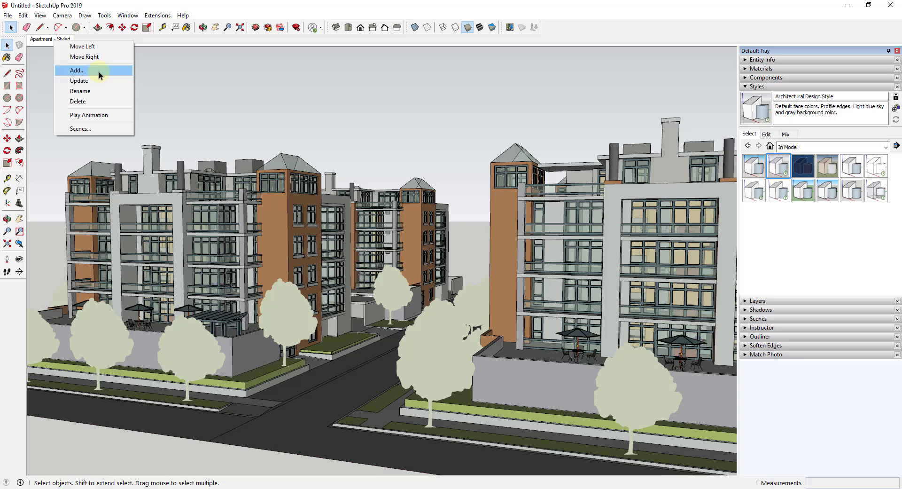
{"action": "left_click", "coordinate": [128, 72]}
{"action": "right_click", "coordinate": [85, 43]}
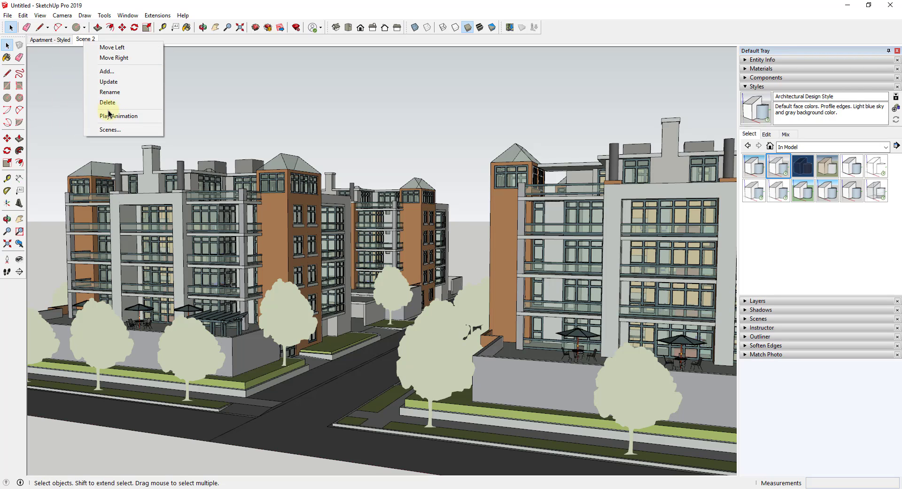
{"action": "left_click", "coordinate": [127, 92]}
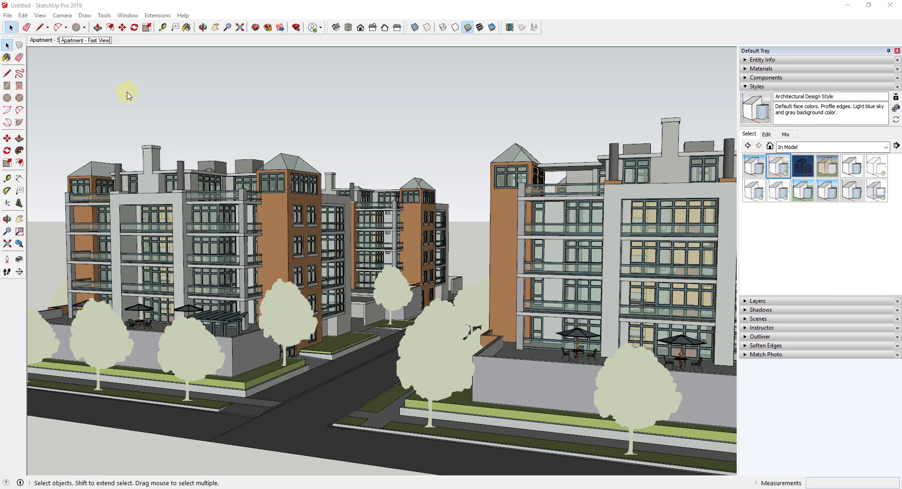
{"action": "key", "text": "Return"}
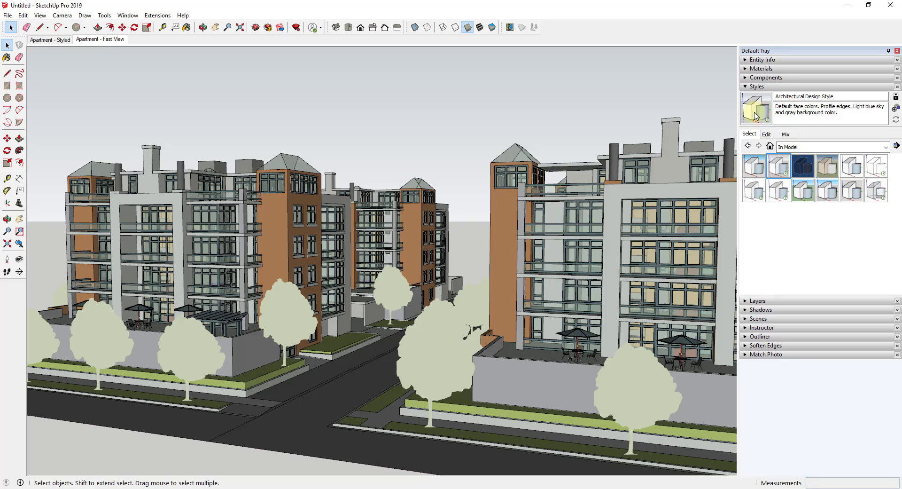
Step: Orbit and zoom around the block, then select the entire model
{"action": "middle_click_drag", "start_coordinate": [514, 263], "coordinate": [704, 306]}
{"action": "scroll", "coordinate": [533, 292], "scroll_direction": "down", "scroll_amount": 5}
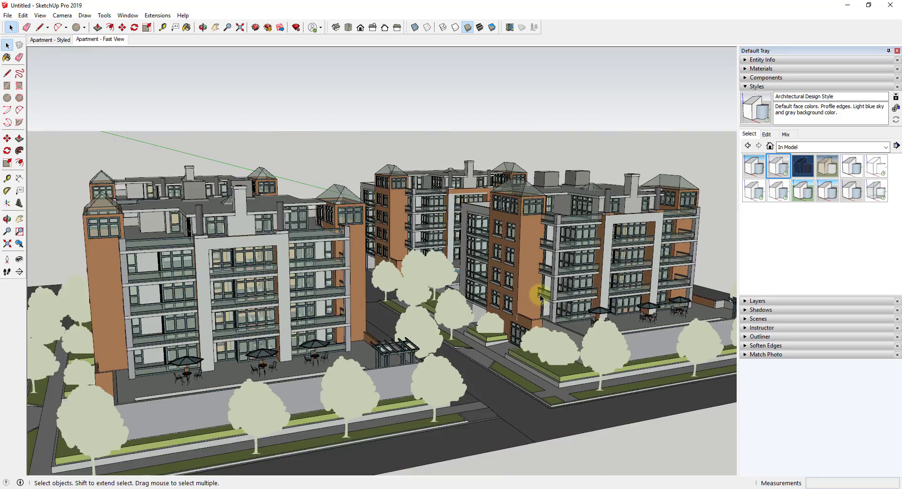
{"action": "scroll", "coordinate": [571, 270], "scroll_direction": "up", "scroll_amount": 5}
{"action": "middle_click_drag", "start_coordinate": [571, 270], "coordinate": [489, 275]}
{"action": "scroll", "coordinate": [554, 216], "scroll_direction": "up", "scroll_amount": 6}
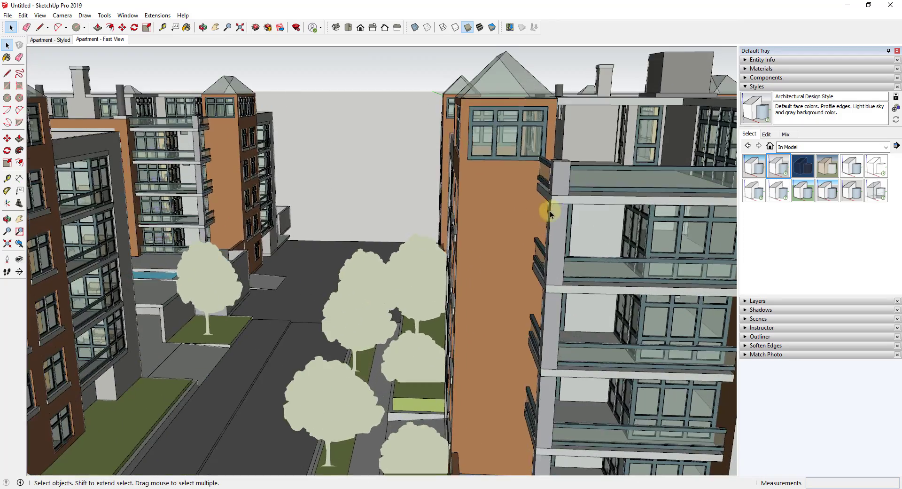
{"action": "key", "text": "ctrl+a"}
{"action": "scroll", "coordinate": [564, 216], "scroll_direction": "down", "scroll_amount": 5}
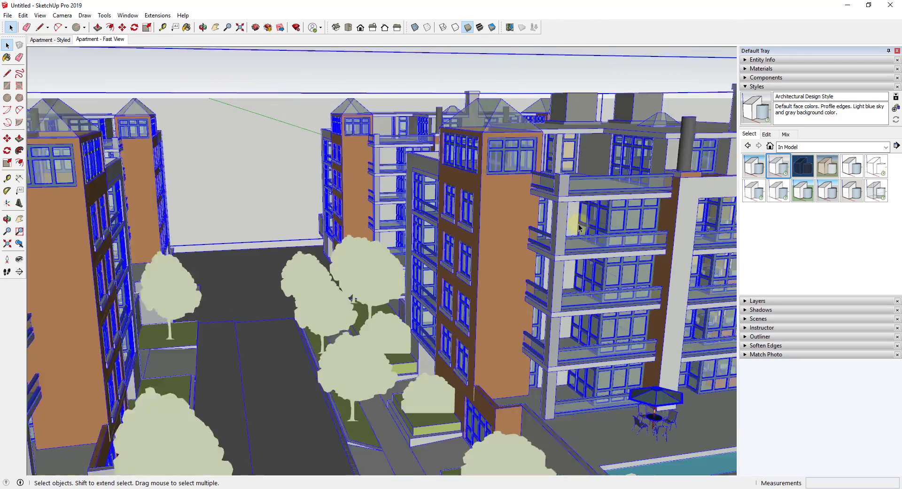
Step: Switch between the Apartment - Styled and Apartment - Fast View scenes, ending on Apartment - Styled
{"action": "left_click", "coordinate": [47, 40]}
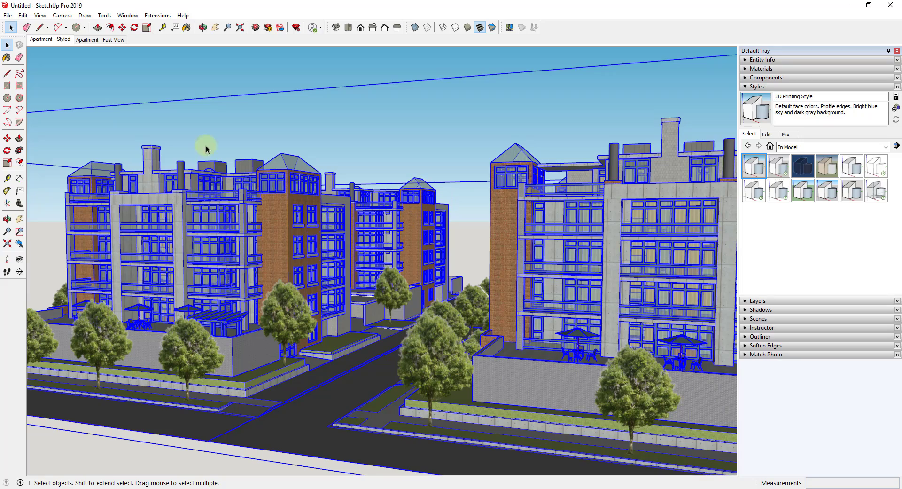
{"action": "left_click", "coordinate": [92, 42]}
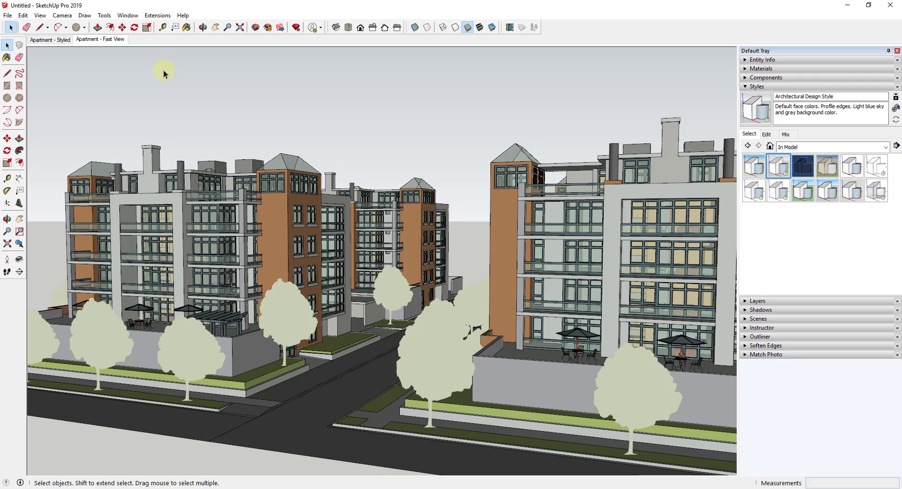
{"action": "left_click", "coordinate": [47, 40]}
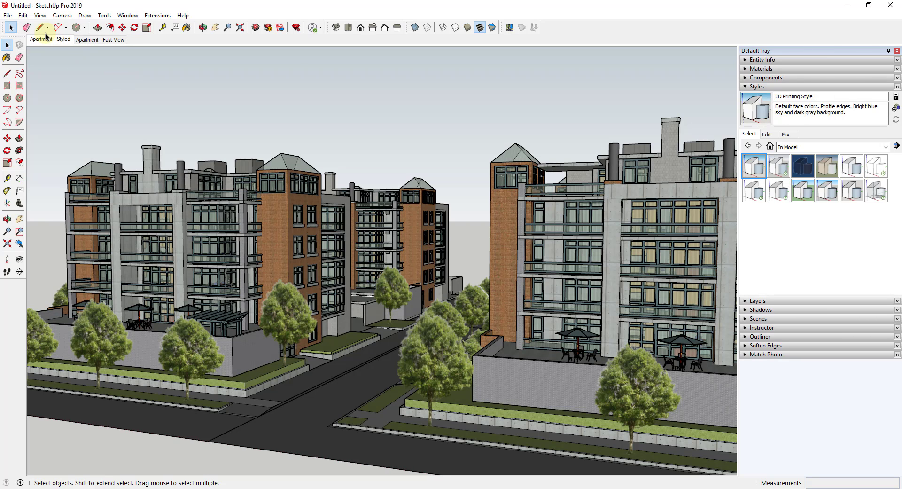